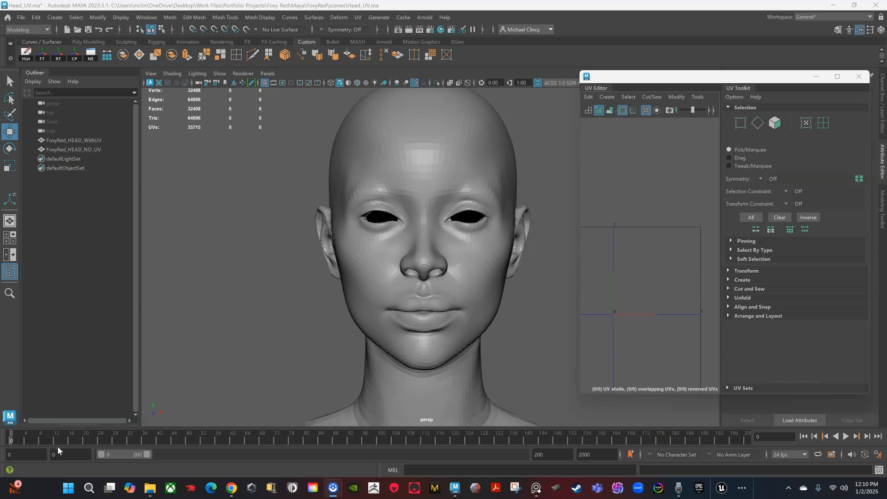
Step: Widen the UV Editor and switch from FoxyRed_HEAD_NO_UV to FoxyRed_HEAD_WithUV to show its UV layout
click(386, 289)
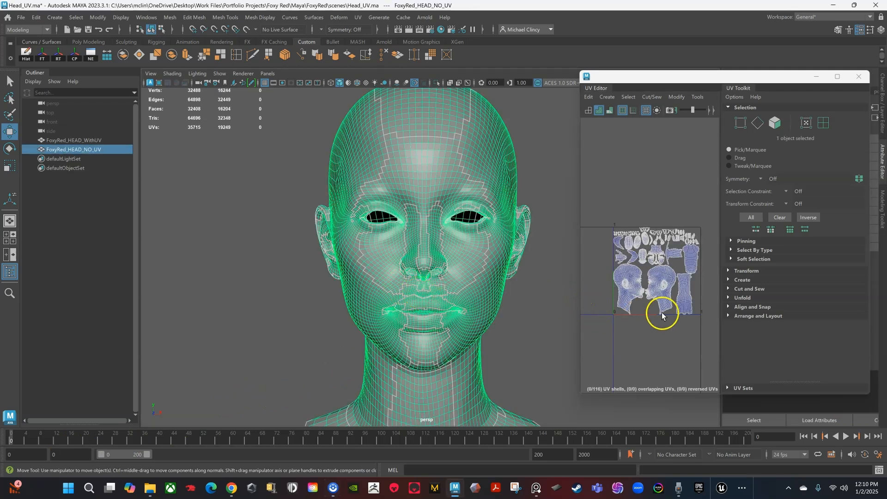
drag(580, 312, 541, 314)
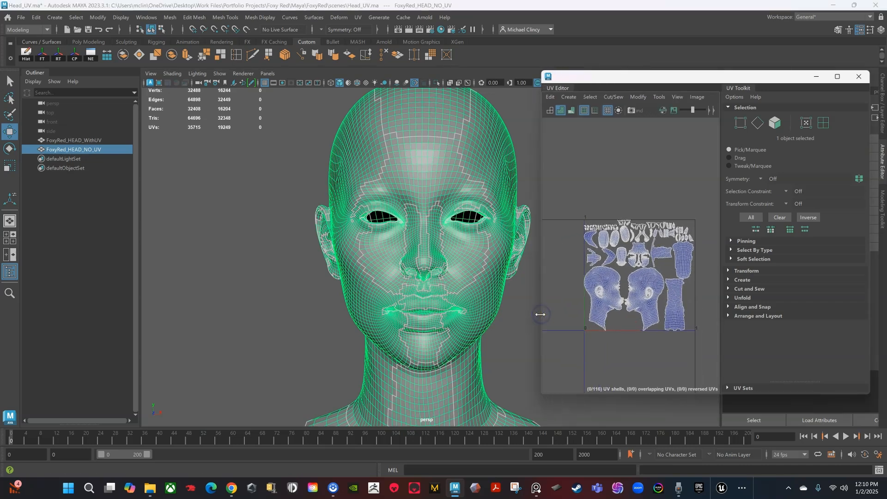
click(68, 140)
click(595, 348)
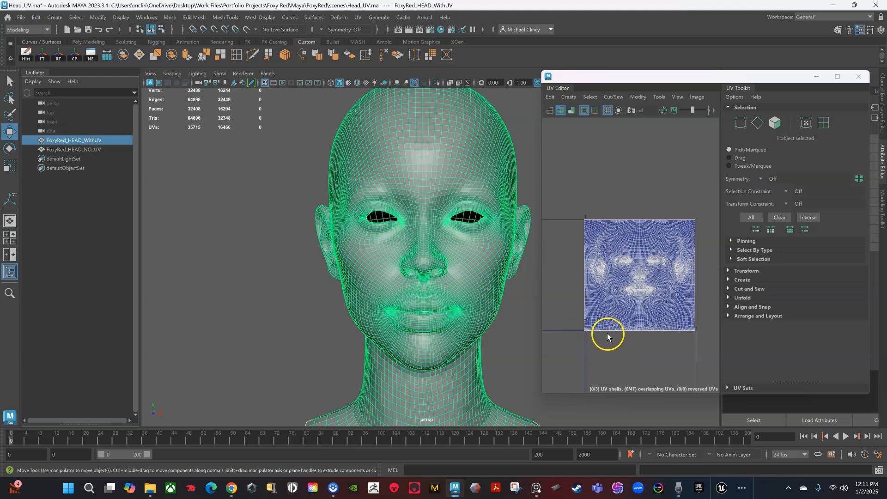
scroll(656, 288, up, 3)
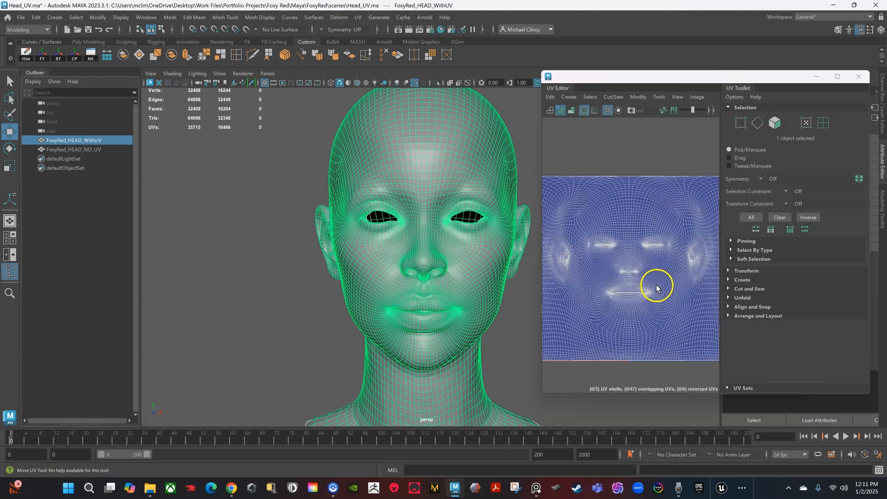
scroll(657, 287, down, 3)
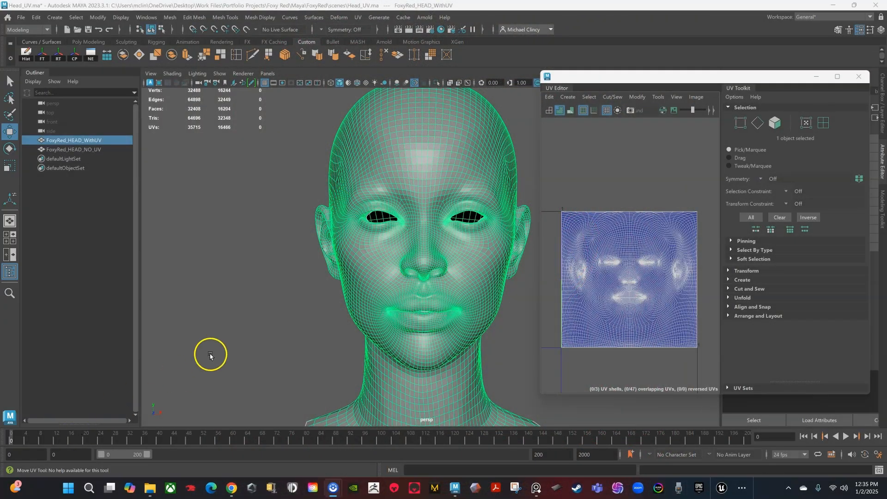
alt+middle_drag(265, 307, 222, 332)
alt+drag(230, 331, 232, 329)
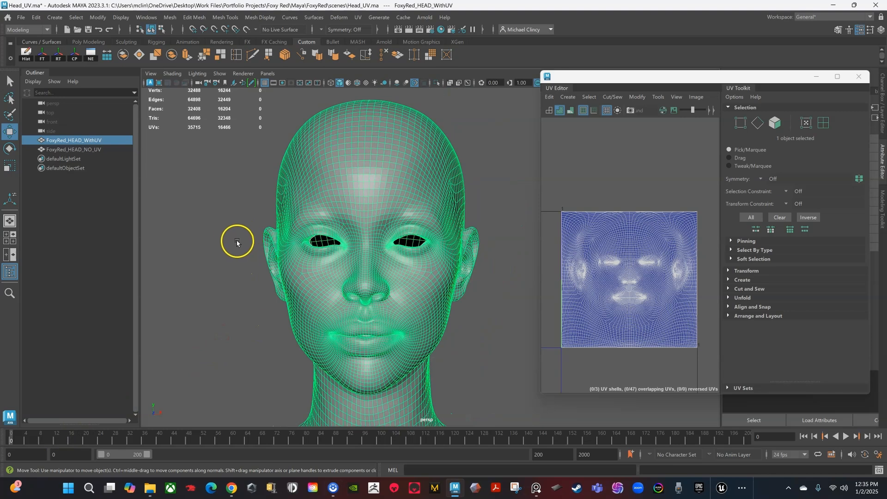
Step: Project the head's UVs from a frontal view using UV > Camera-based
alt+drag(241, 238, 228, 241)
click(359, 19)
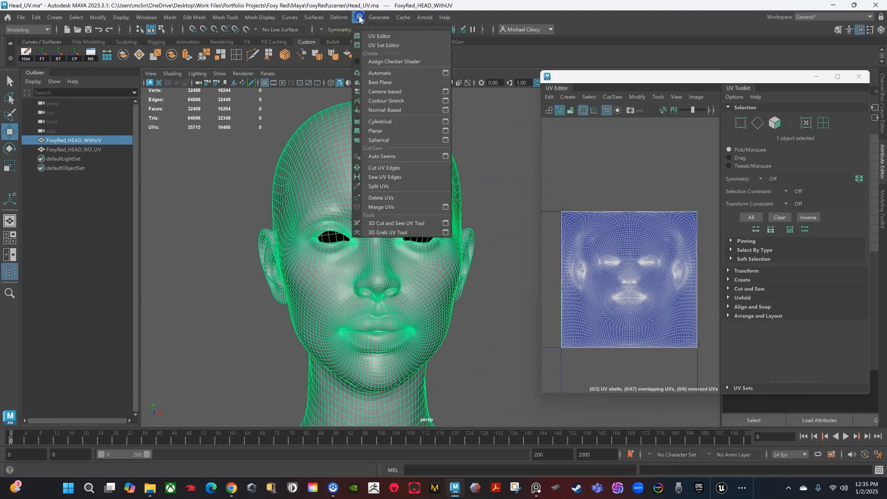
click(385, 92)
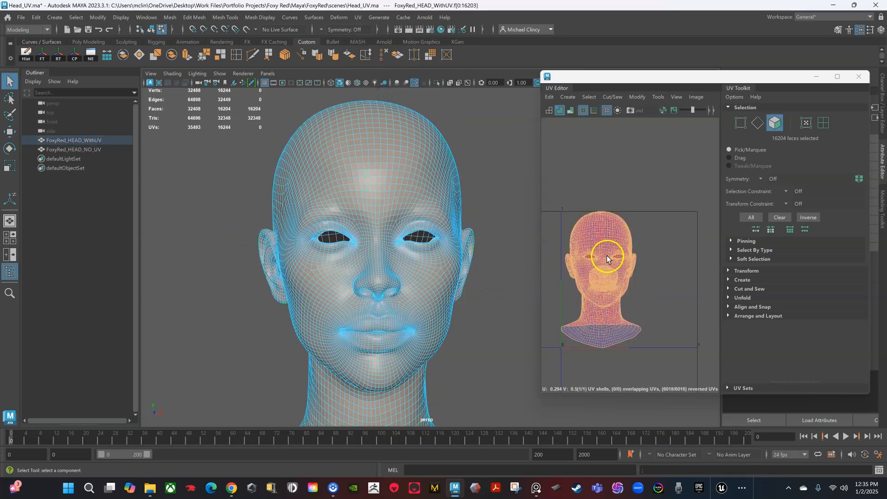
alt+drag(483, 319, 432, 287)
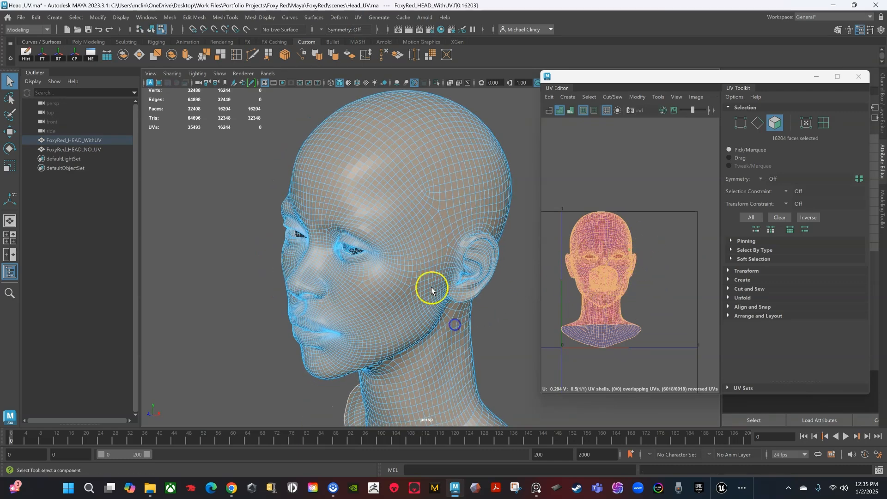
click(358, 17)
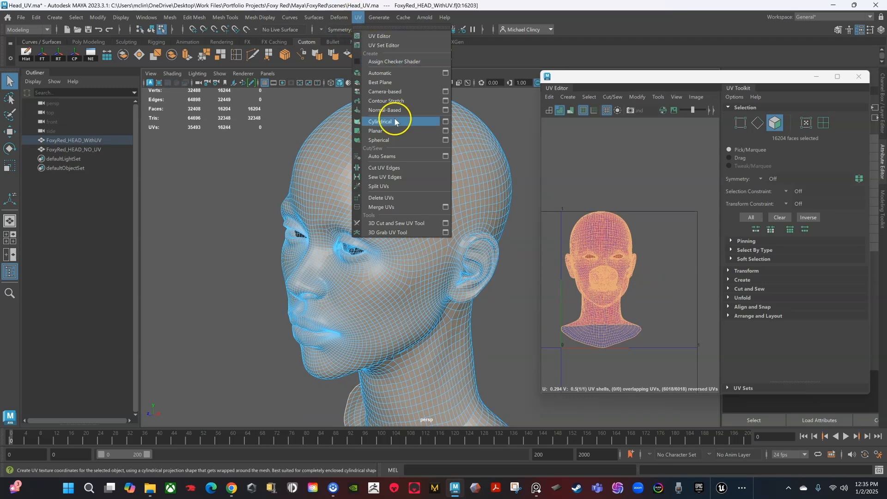
Step: Start the 3D Cut and Sew UV Tool and orbit to see the head's white openings
click(395, 228)
alt+drag(410, 293, 370, 196)
scroll(387, 240, up, 3)
alt+drag(401, 247, 359, 222)
alt+middle_drag(423, 278, 333, 219)
scroll(399, 274, up, 2)
scroll(399, 274, up, 6)
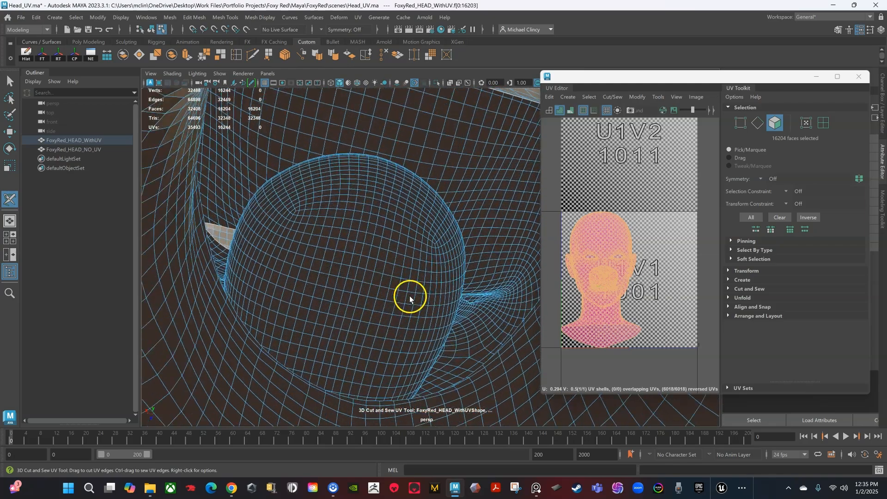
scroll(369, 312, up, 2)
alt+middle_drag(359, 313, 466, 259)
alt+drag(467, 258, 447, 271)
alt+middle_drag(445, 278, 287, 239)
scroll(353, 255, up, 3)
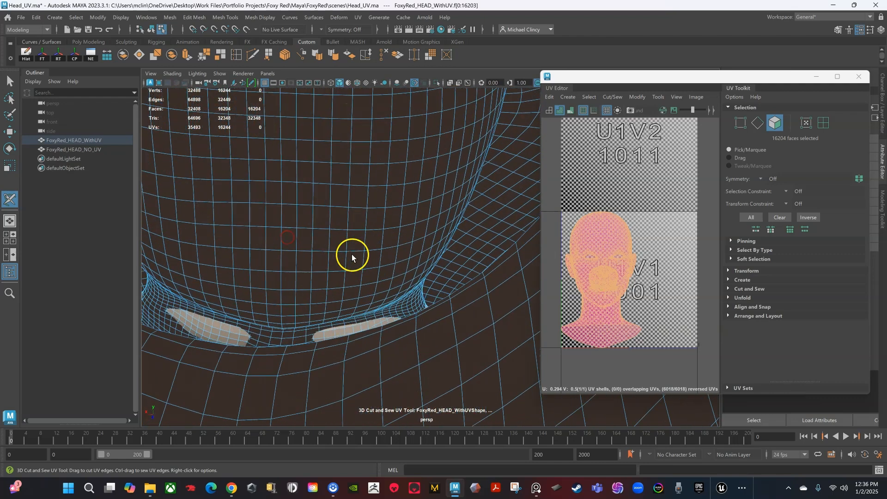
alt+drag(355, 265, 462, 227)
Step: Switch the cut tool to Edge mode and bring the lip crease into view
right_click(419, 289)
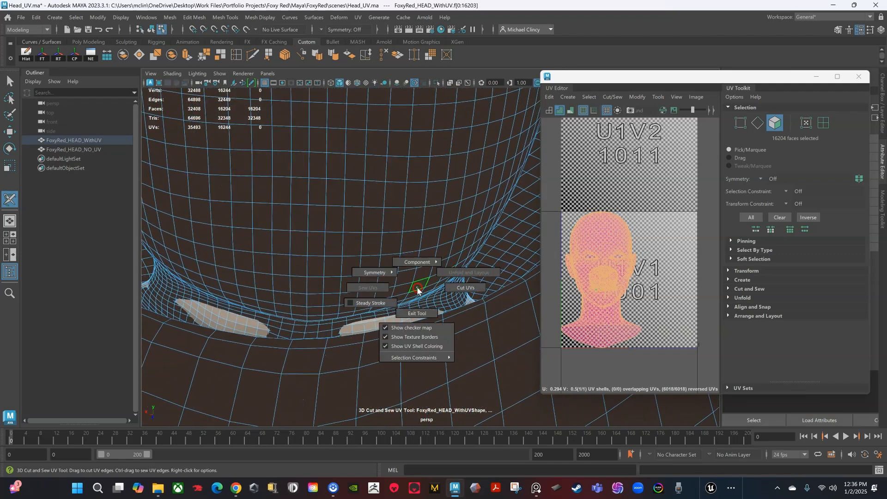
right_drag(393, 276, 429, 223)
alt+drag(429, 222, 441, 291)
alt+middle_drag(441, 291, 434, 315)
alt+drag(434, 315, 364, 267)
alt+middle_drag(365, 190, 392, 248)
alt+drag(392, 248, 390, 237)
scroll(390, 249, down, 3)
alt+middle_drag(395, 259, 404, 164)
alt+drag(401, 278, 333, 293)
alt+middle_drag(333, 292, 362, 242)
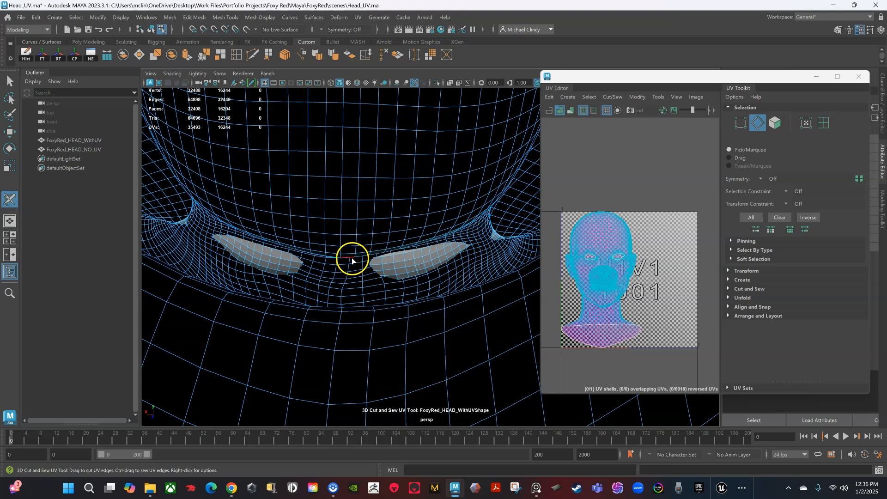
Step: Cut a seam along the mouth crease and select the mouth-interior shell in UV Shell mode
click(207, 220)
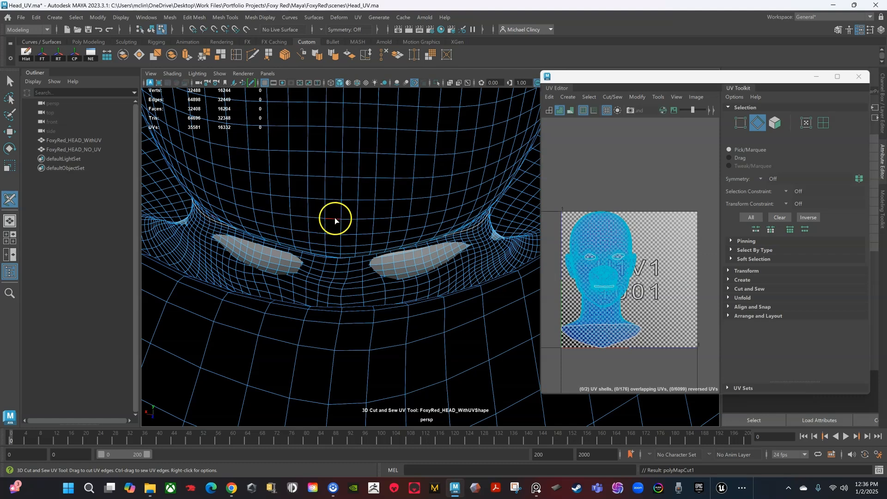
scroll(335, 218, down, 4)
right_click(373, 204)
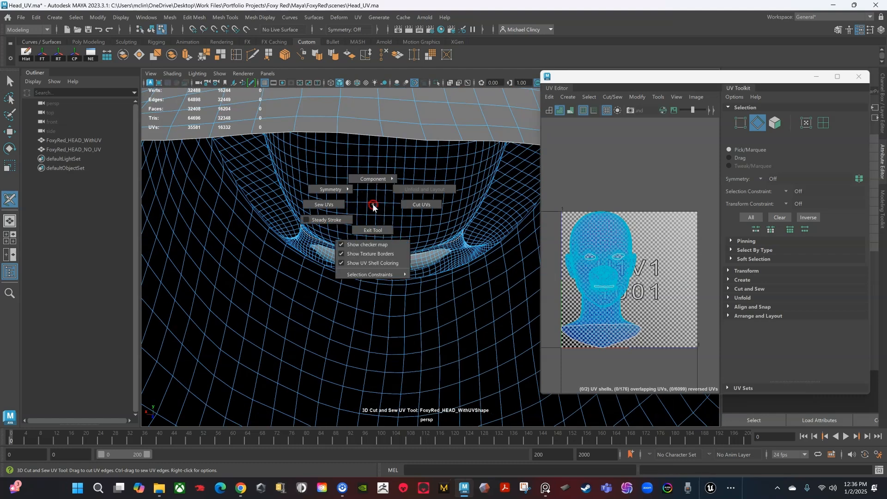
mouse_move(377, 180)
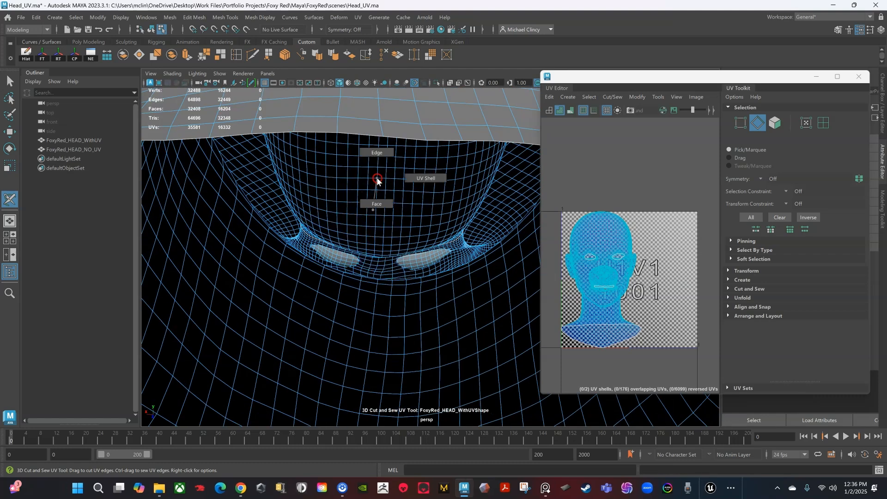
click(428, 204)
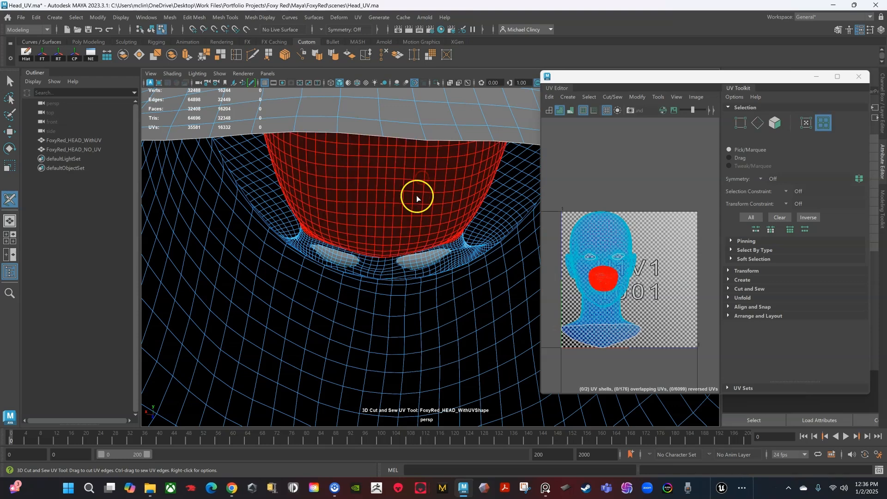
mouse_move(391, 201)
alt+mouse_down()
mouse_move(380, 198)
mouse_move(389, 234)
mouse_move(402, 229)
mouse_move(382, 215)
alt+mouse_up()
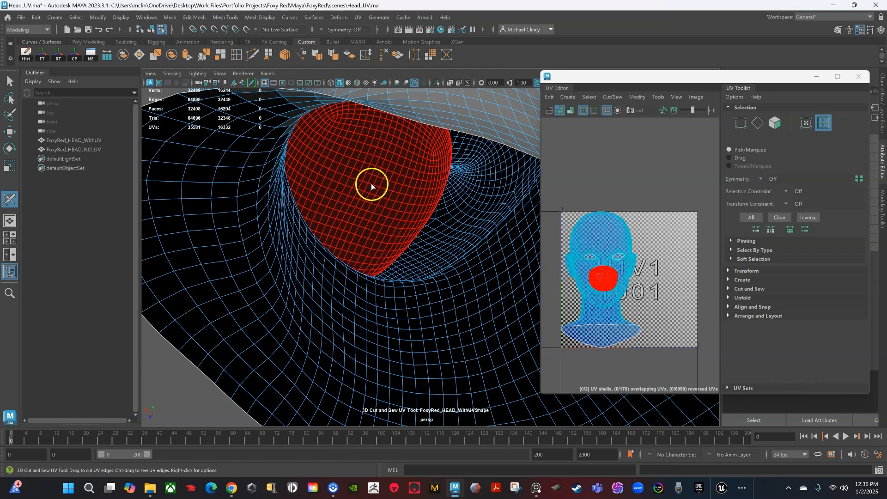
Step: Unfold the mouth-interior shell into an oval and exit the Cut and Sew tool
key(ctrl+u)
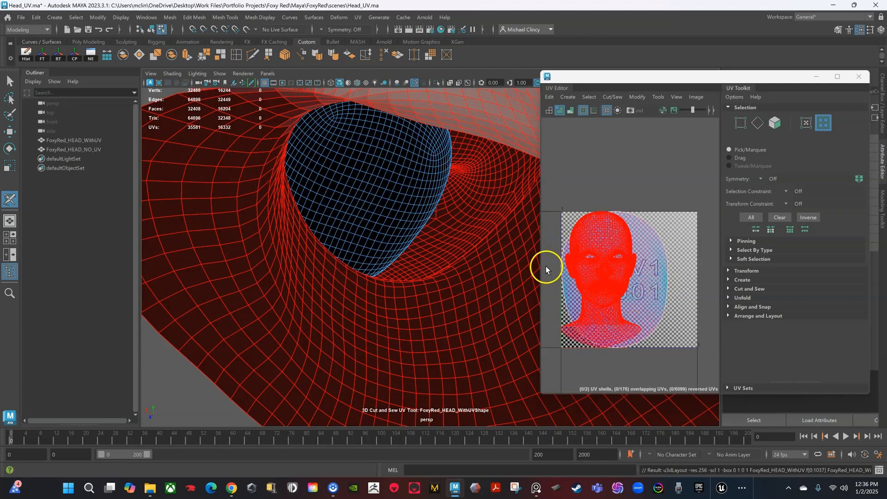
drag(539, 268, 425, 272)
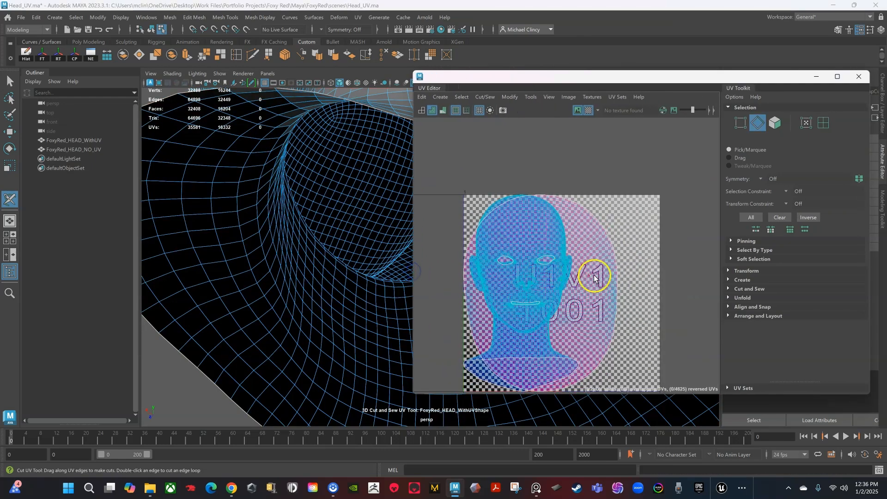
right_click(603, 276)
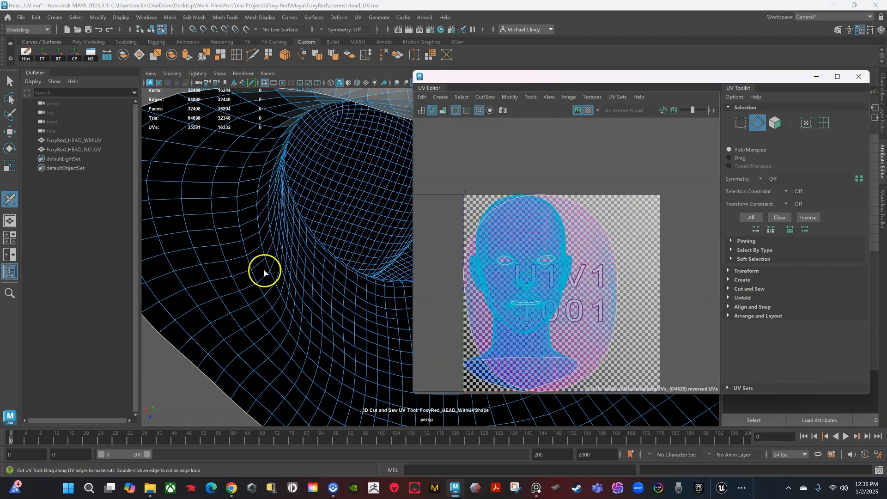
alt+drag(277, 245, 287, 288)
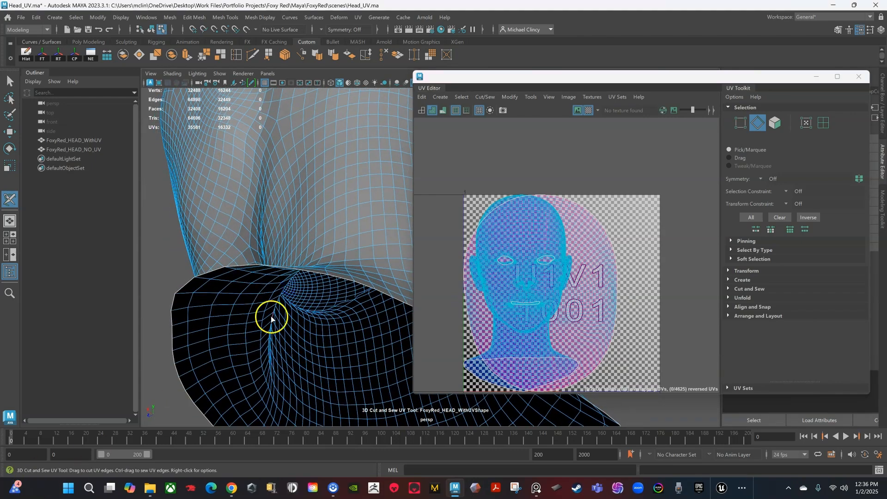
scroll(275, 317, down, 1)
right_click(326, 257)
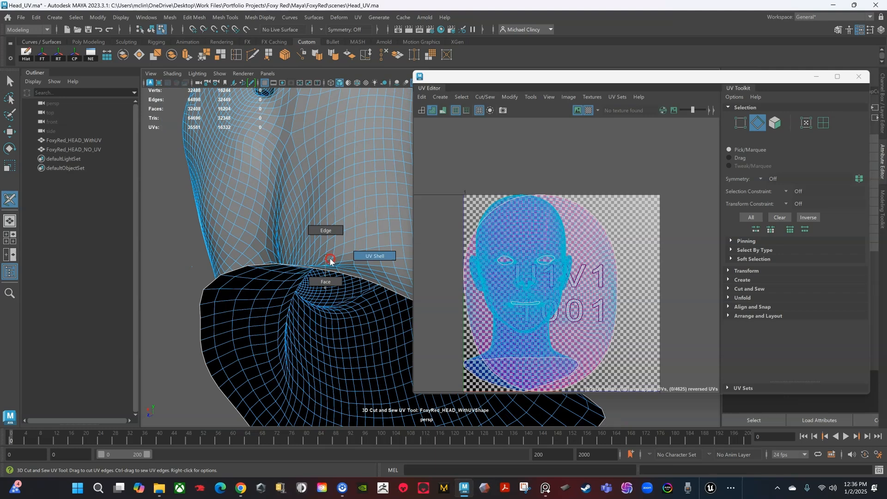
shift+right_drag(318, 281, 316, 307)
scroll(590, 291, up, 1)
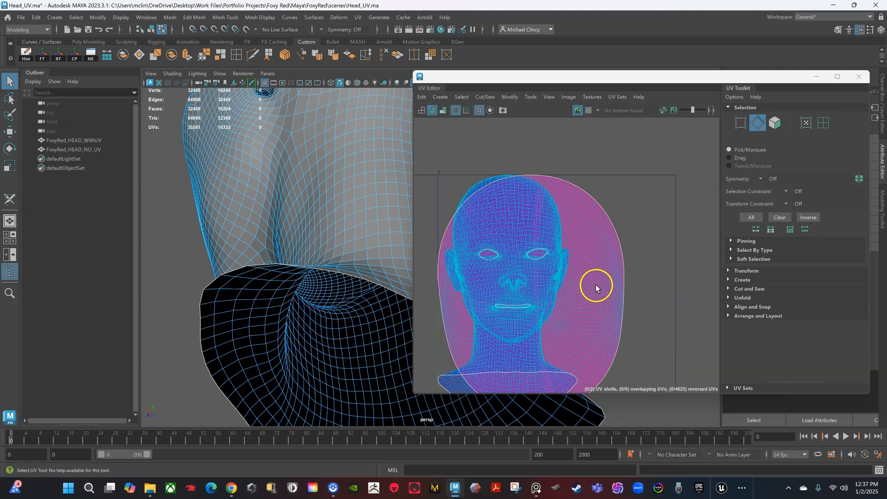
Step: Select the oval's UVs as a whole shell and move it right, off the head shell
right_click(596, 286)
right_drag(596, 284, 635, 284)
click(616, 278)
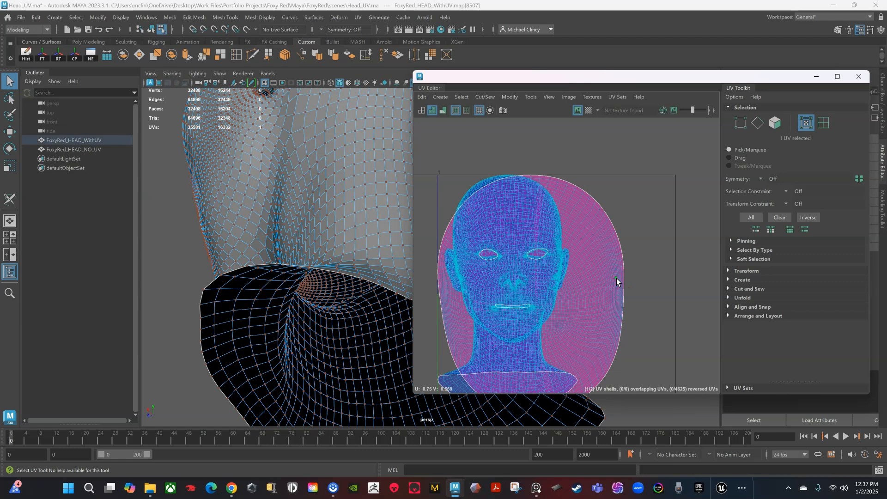
ctrl+right_drag(617, 281, 651, 298)
scroll(608, 284, down, 2)
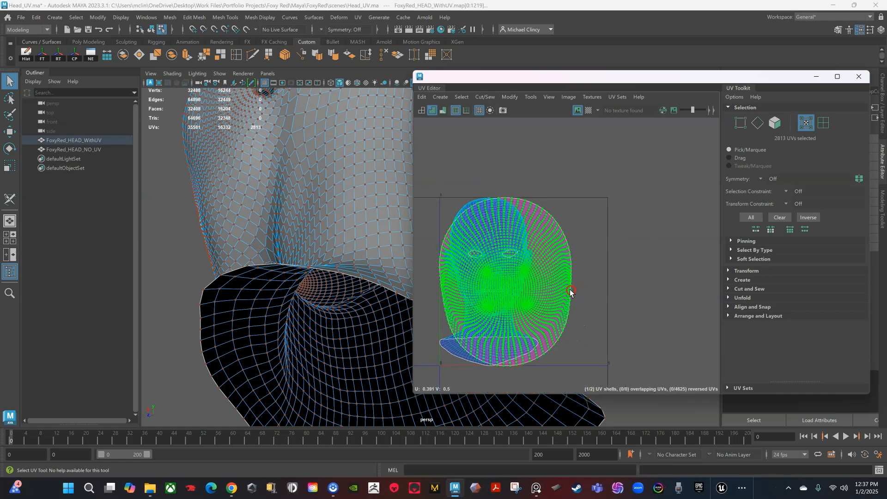
key(w)
drag(512, 288, 632, 288)
scroll(534, 283, up, 2)
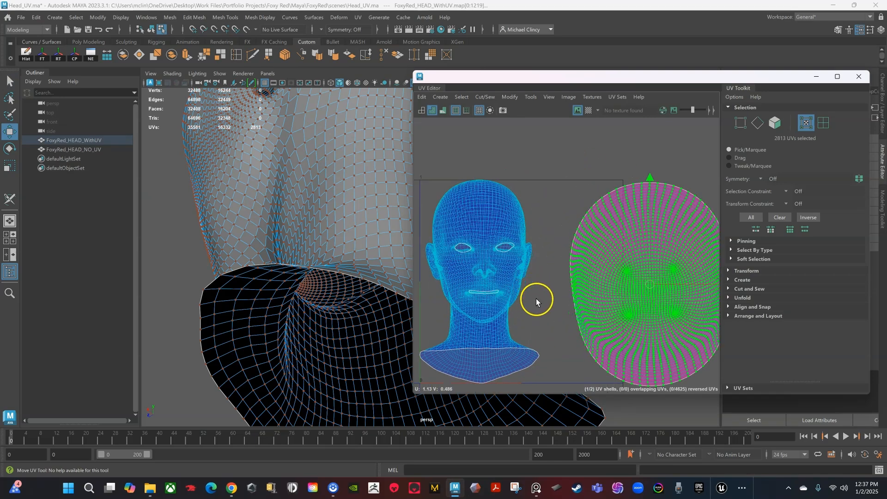
Step: Frame the head shell in the UV view and switch to edge selection
alt+middle_drag(533, 299, 476, 295)
scroll(581, 291, up, 2)
scroll(584, 292, up, 2)
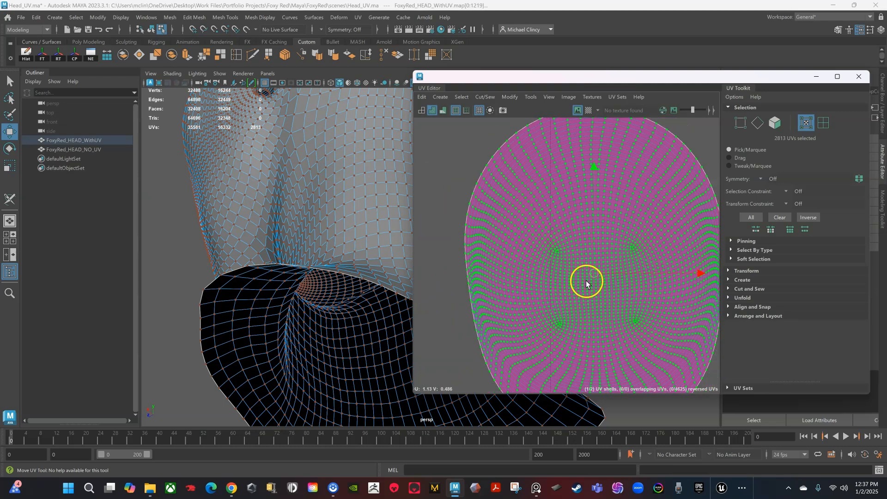
alt+middle_drag(589, 281, 552, 292)
alt+middle_drag(555, 201, 554, 268)
right_drag(555, 200, 558, 173)
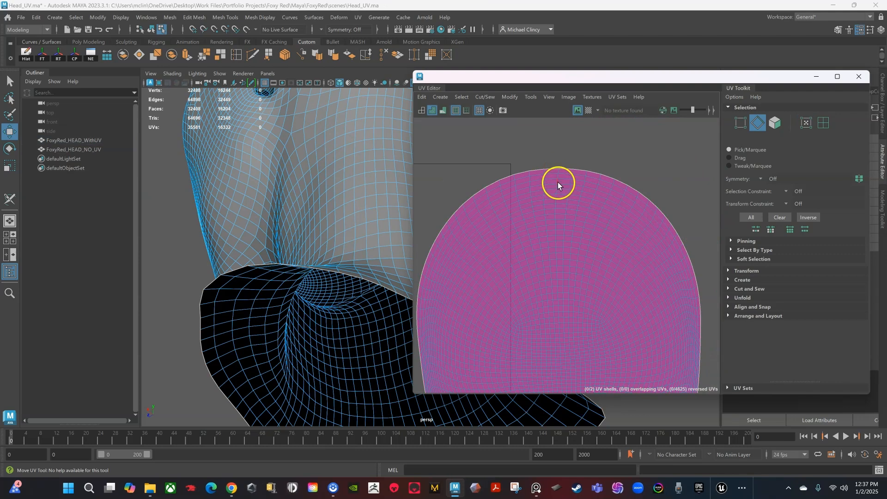
Step: Cut the head shell in two along the selected edge loop with Cut/Sew > Cut
double_click(559, 183)
scroll(558, 201, down, 2)
alt+middle_drag(575, 273, 551, 208)
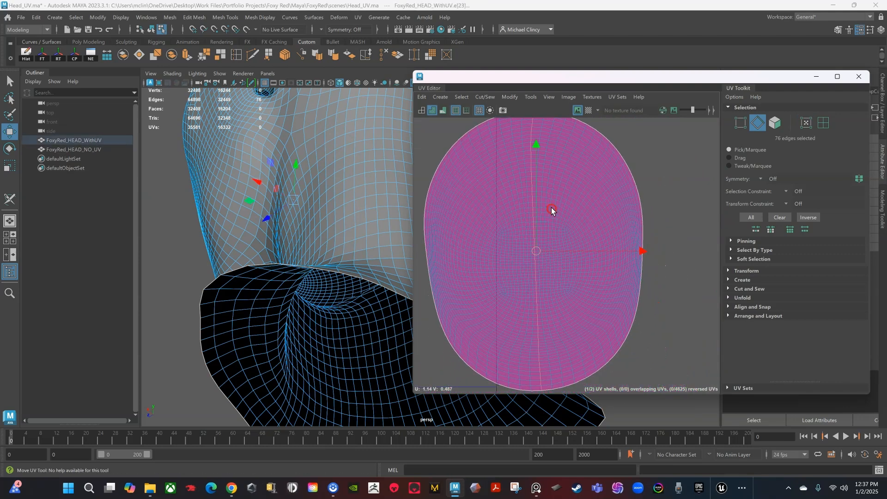
click(484, 98)
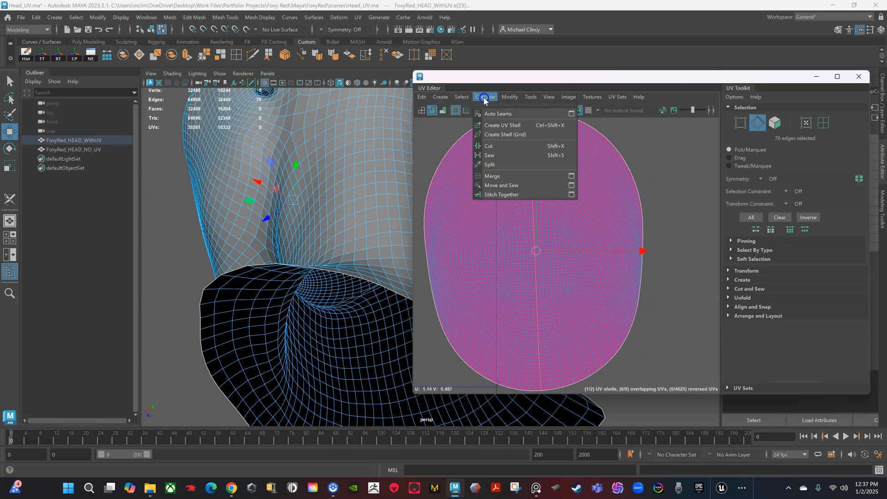
click(493, 150)
Step: Select the right half as a shell and move it right, leaving a gap
scroll(596, 274, down, 2)
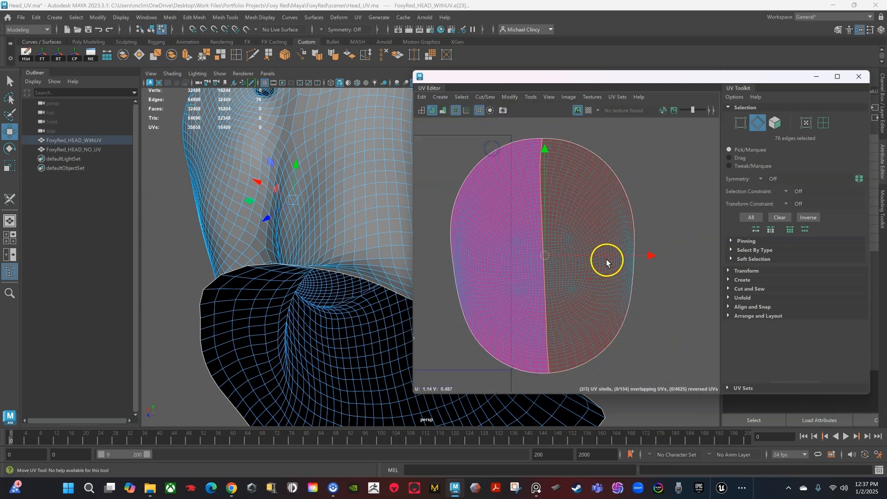
right_drag(561, 243, 614, 256)
click(572, 248)
click(567, 246)
drag(588, 285, 629, 278)
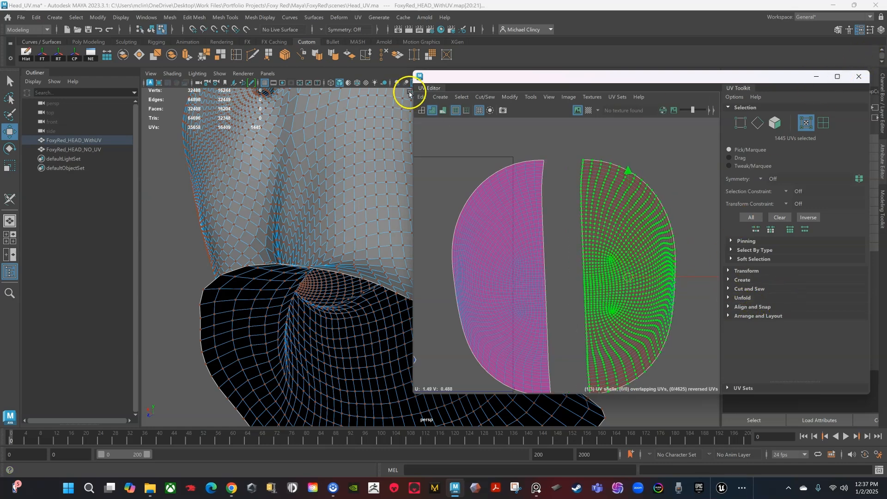
drag(416, 71, 322, 48)
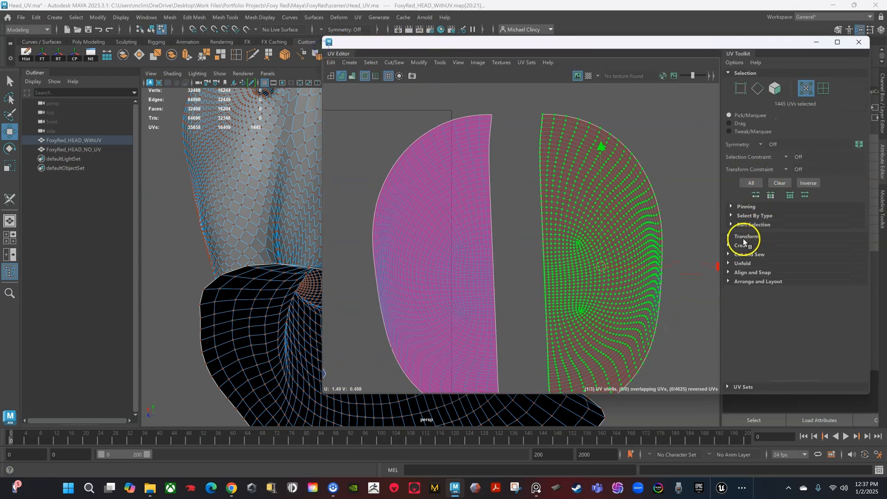
Step: Run Optimize on the right half from UV Toolkit > Unfold, then undo it
click(729, 263)
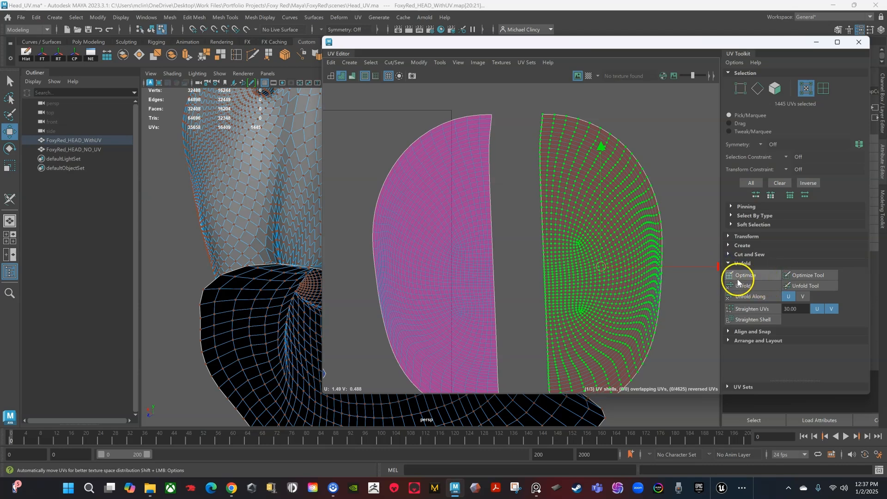
scroll(644, 273, down, 1)
alt+middle_drag(693, 231, 658, 207)
click(753, 276)
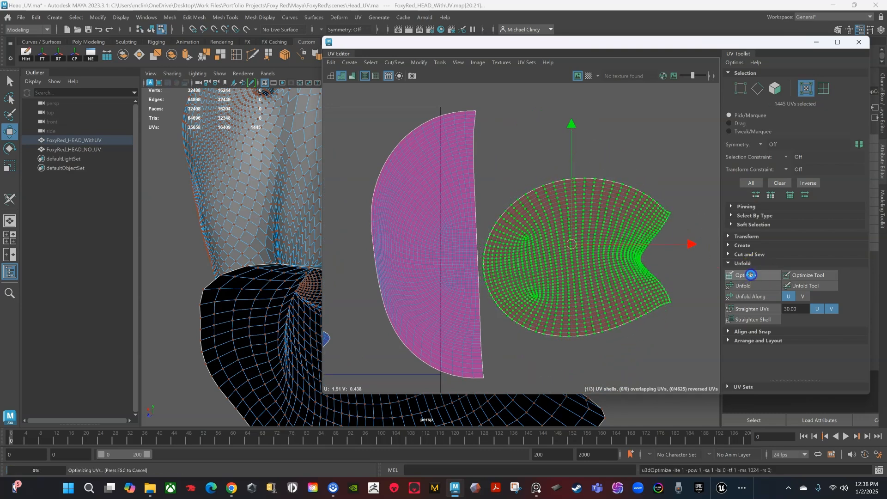
click(751, 276)
click(751, 275)
scroll(573, 283, down, 2)
mouse_move(626, 303)
alt+middle_down()
mouse_move(599, 308)
mouse_move(623, 306)
alt+middle_up()
click(652, 326)
scroll(608, 305, down, 2)
scroll(623, 306, up, 1)
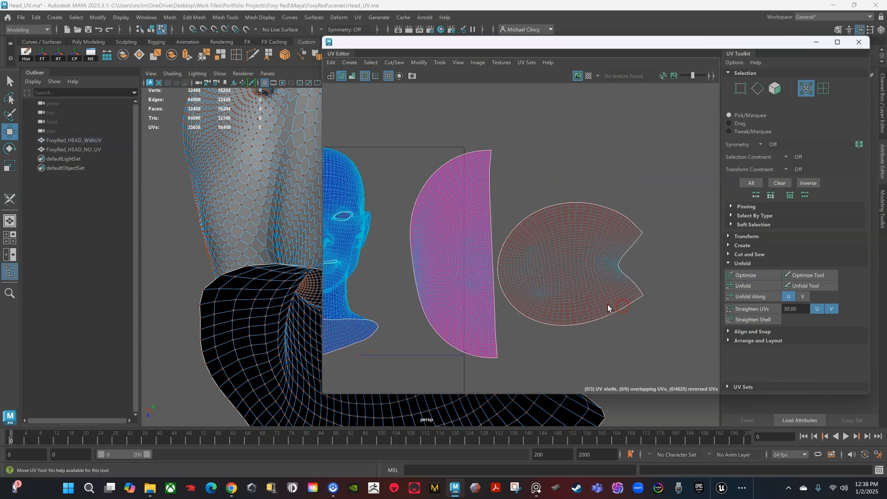
double_click(613, 298)
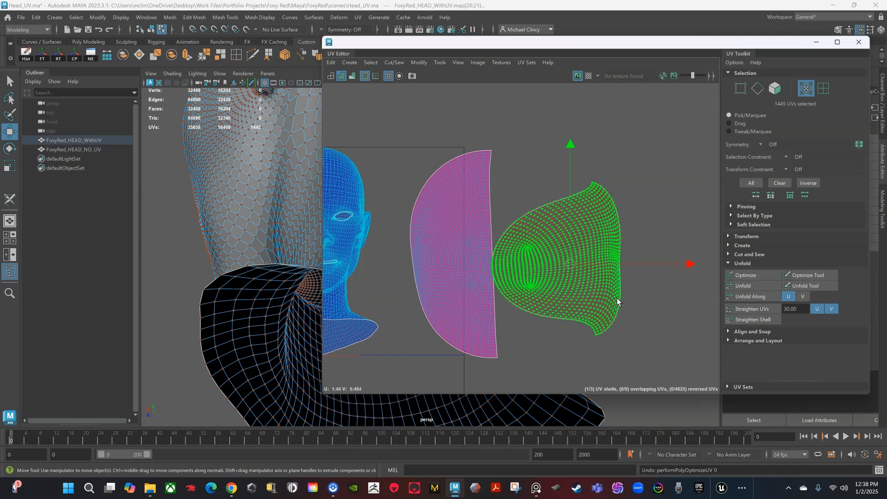
key(ctrl+z)
key(ctrl+z)
key(ctrl+z)
Step: Select both half shells, Unfold them, then Optimize them into notched rounded shapes
drag(476, 160, 557, 198)
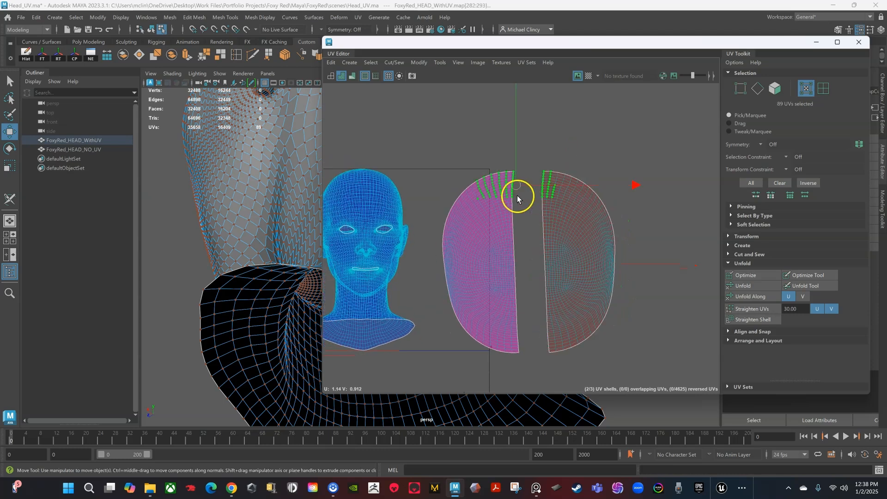
ctrl+right_drag(516, 190, 547, 203)
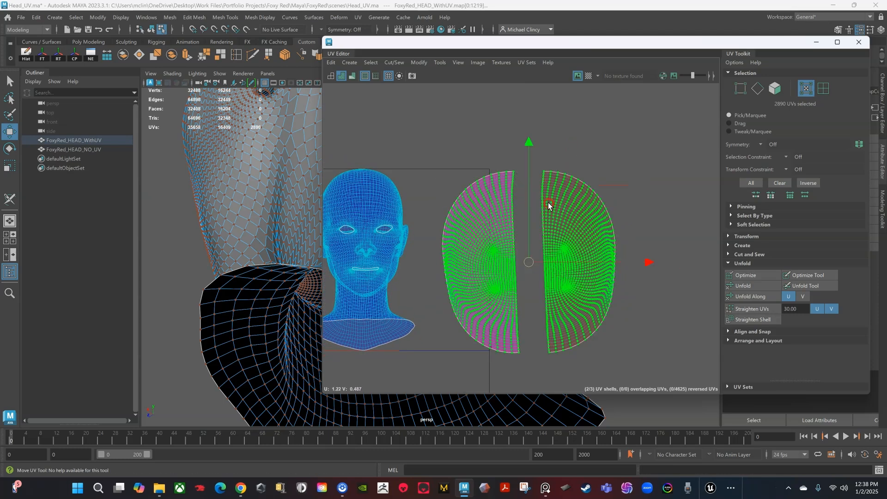
click(745, 288)
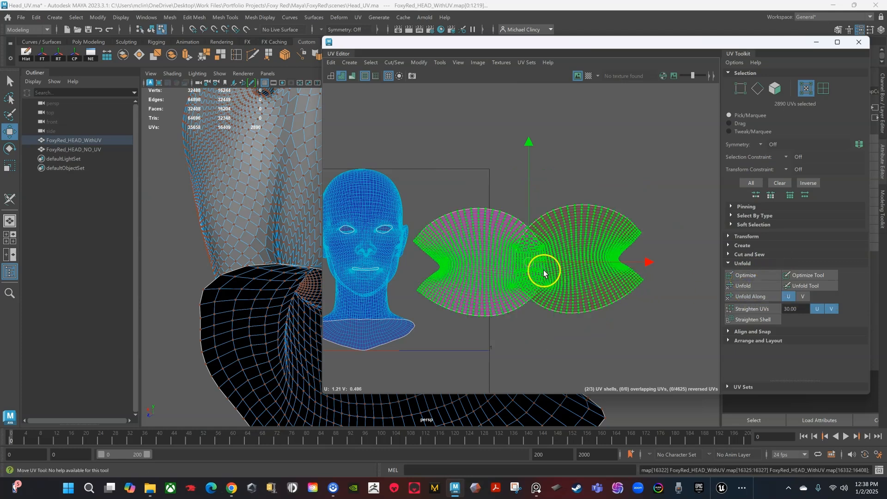
drag(529, 263, 553, 265)
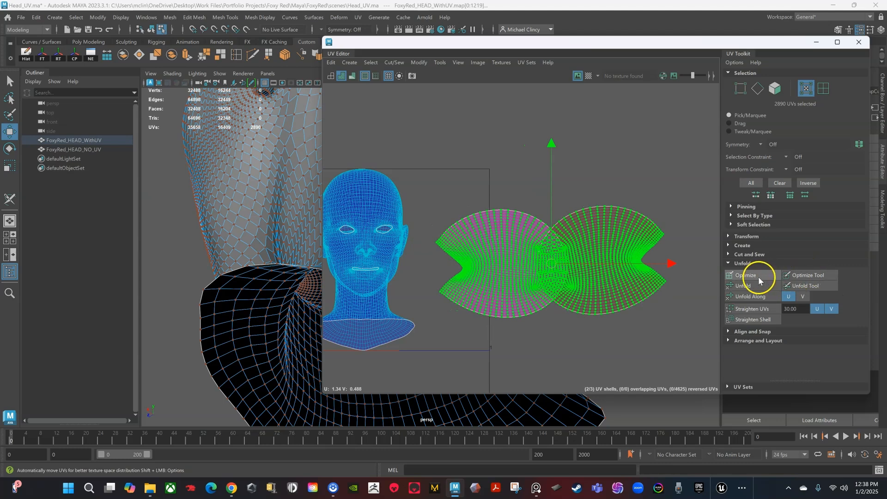
click(809, 276)
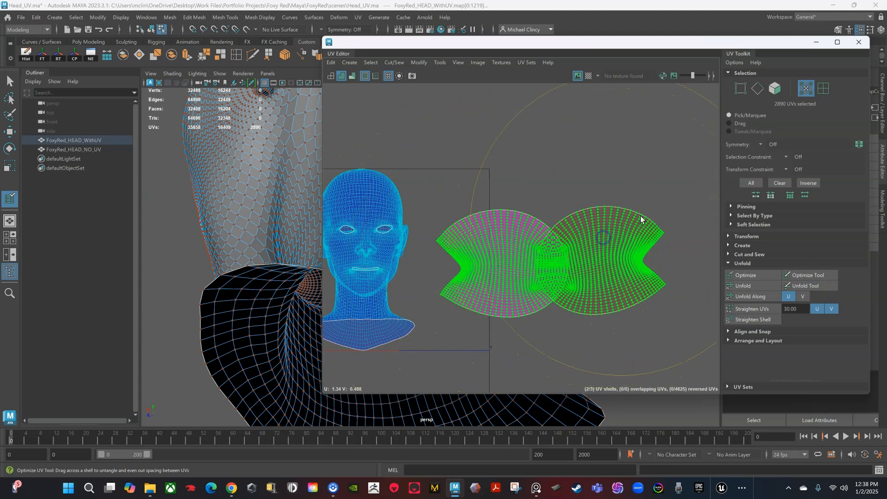
scroll(632, 175, down, 2)
key(w)
scroll(654, 293, up, 2)
click(747, 275)
scroll(505, 298, down, 1)
scroll(548, 268, up, 1)
Step: Move the right half shell down and to the right, away from the left half
click(573, 275)
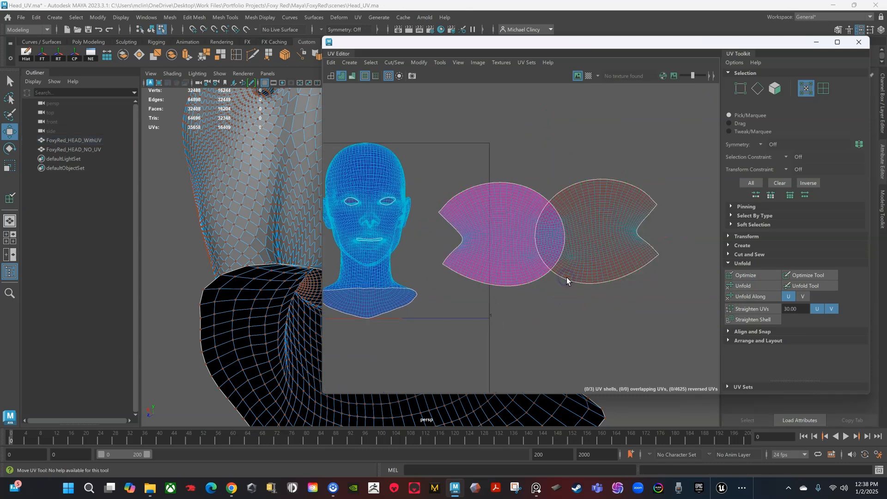
right_drag(566, 277, 608, 291)
click(576, 279)
drag(598, 225, 622, 295)
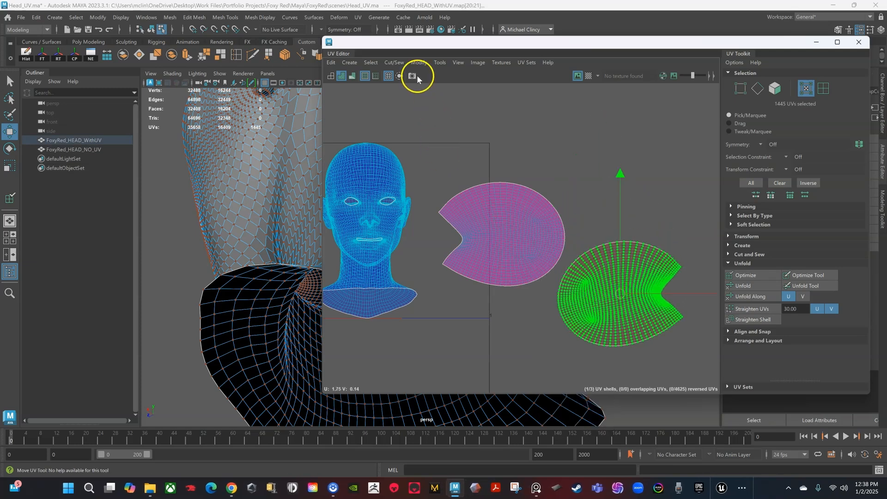
Step: Select both head UV halves, shrink them, and move them up and left
click(397, 64)
mouse_move(414, 64)
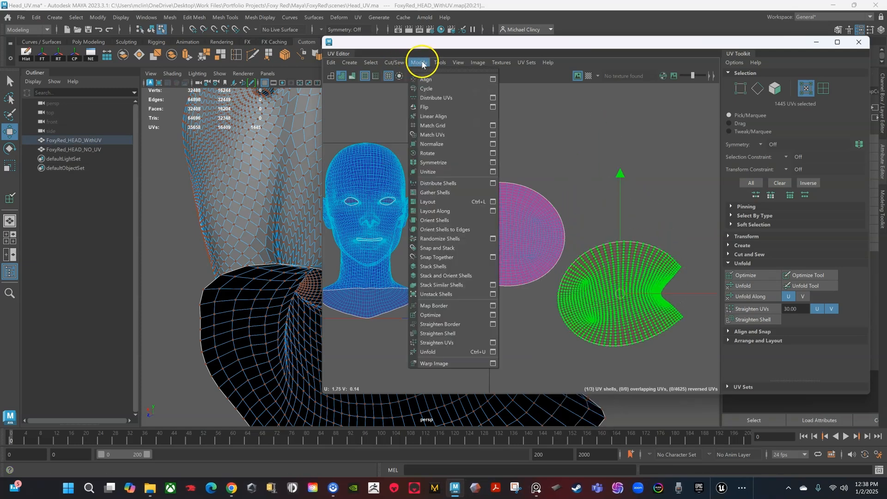
drag(541, 183, 602, 270)
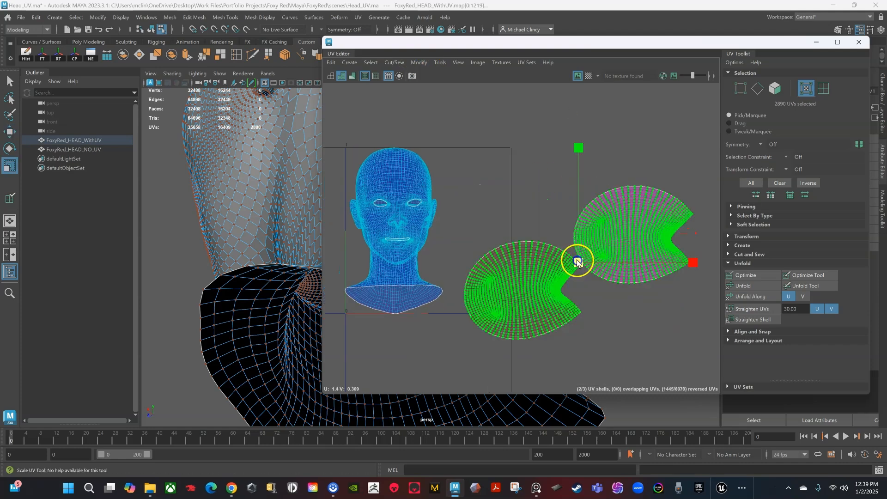
drag(577, 261, 479, 264)
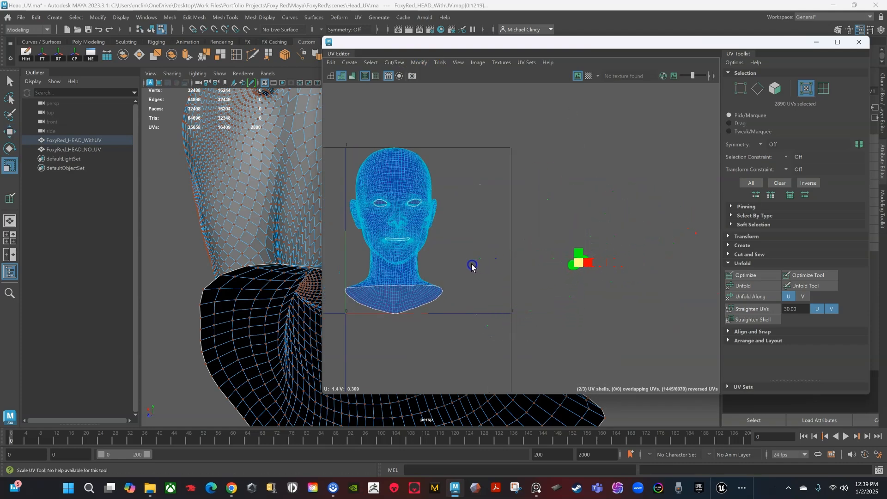
key(w)
drag(571, 267, 489, 155)
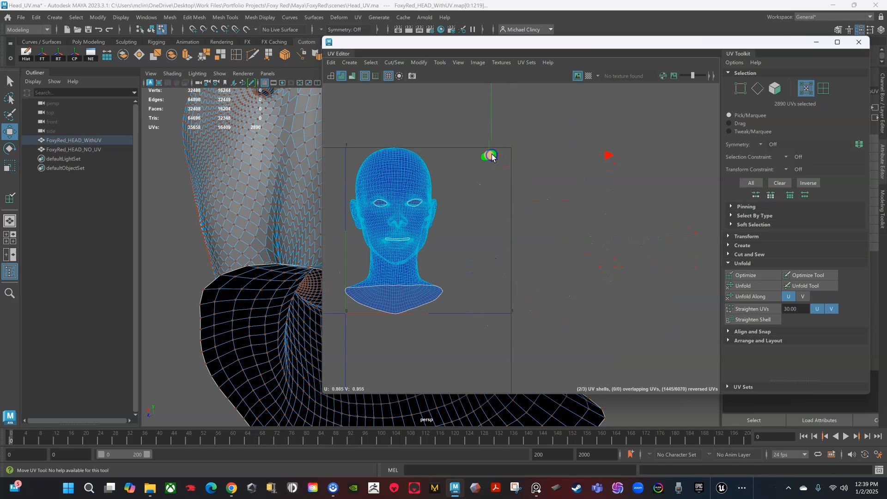
scroll(501, 174, up, 3)
scroll(509, 185, up, 4)
alt+middle_drag(514, 173, 514, 264)
mouse_move(452, 213)
mouse_down()
mouse_move(512, 204)
mouse_move(443, 204)
mouse_up()
Step: Nudge both halves right and up, then shrink them further
key(r)
scroll(496, 227, up, 2)
key(w)
alt+middle_drag(561, 192, 538, 283)
scroll(538, 282, up, 1)
drag(485, 263, 460, 250)
key(r)
scroll(513, 263, up, 4)
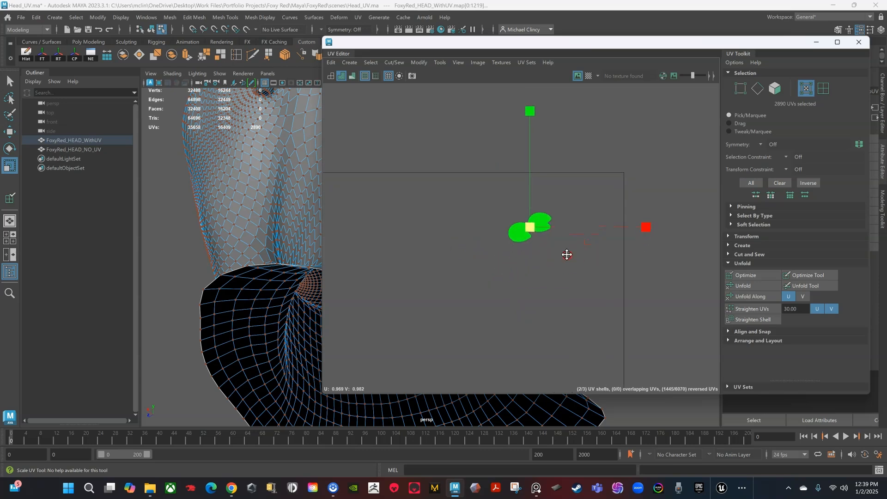
alt+middle_drag(575, 246, 531, 319)
Step: Select the whole right-half shell and move it, first up-right, then back left
click(508, 301)
drag(508, 303, 501, 295)
ctrl+right_drag(503, 292, 535, 307)
key(w)
drag(495, 297, 564, 258)
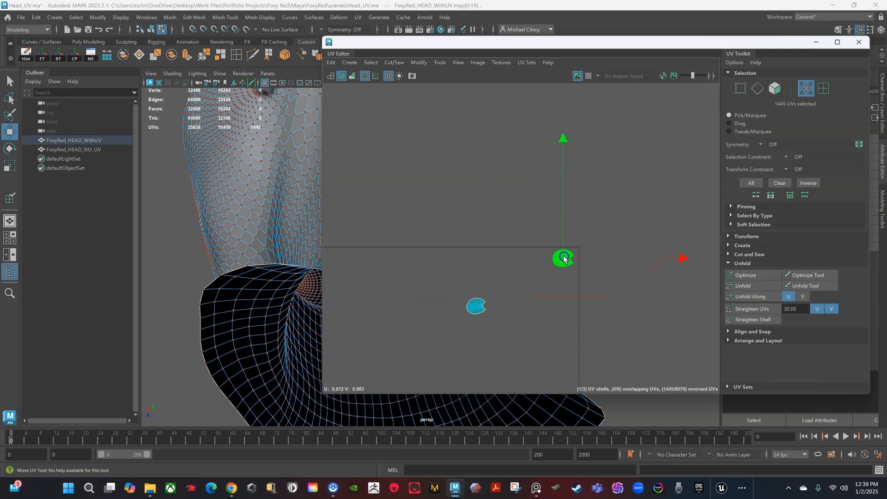
drag(460, 290, 492, 317)
ctrl+right_drag(479, 306, 494, 316)
drag(461, 291, 492, 319)
ctrl+right_drag(480, 306, 521, 322)
scroll(521, 321, down, 3)
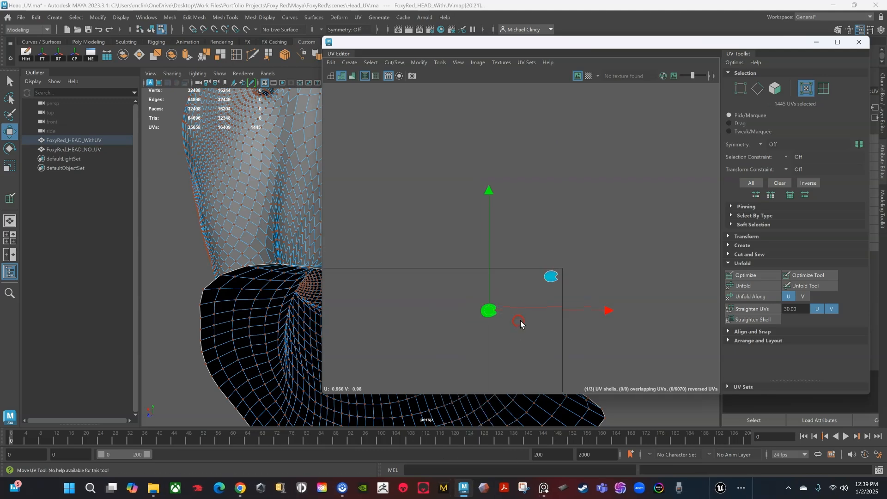
drag(495, 314, 378, 308)
Step: Slide the right-half shell further left into the UV tile's corner
alt+middle_drag(379, 320, 613, 313)
drag(612, 298, 419, 297)
alt+middle_drag(389, 318, 643, 329)
scroll(650, 330, down, 8)
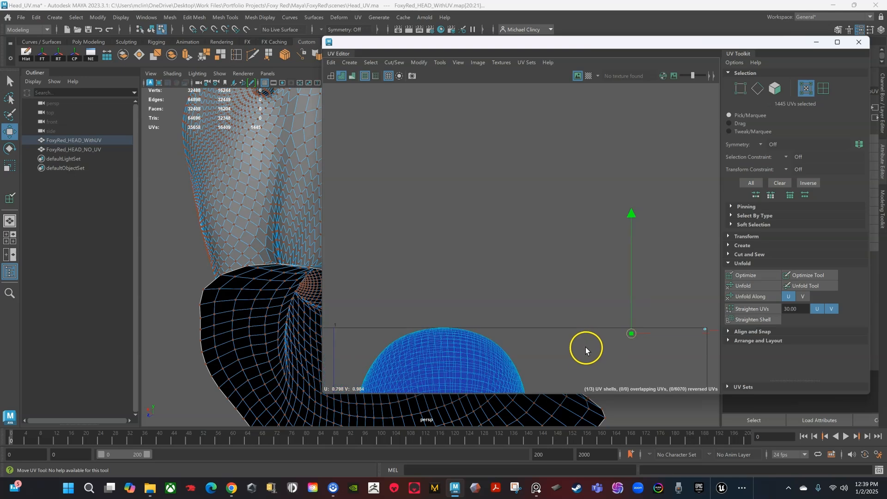
alt+middle_drag(586, 345, 617, 293)
scroll(617, 293, down, 1)
drag(659, 277, 417, 278)
scroll(436, 293, down, 4)
alt+middle_drag(479, 317, 485, 235)
scroll(539, 278, up, 3)
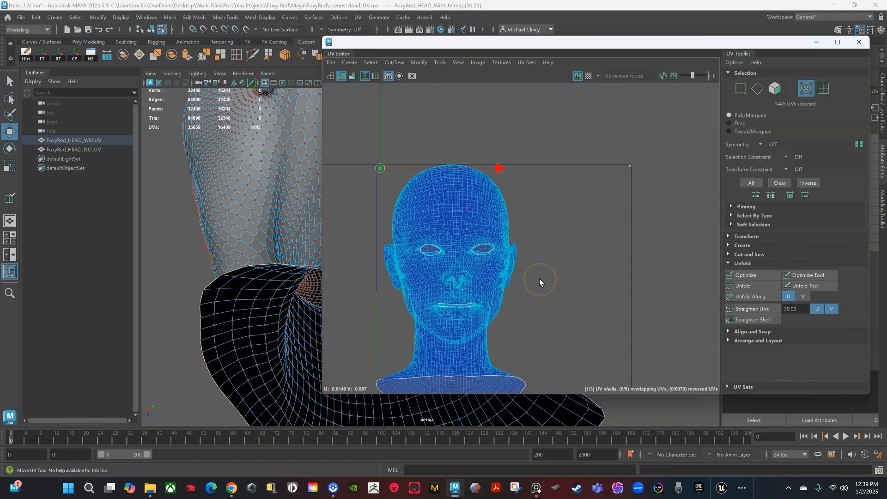
scroll(472, 256, down, 2)
alt+drag(304, 250, 227, 321)
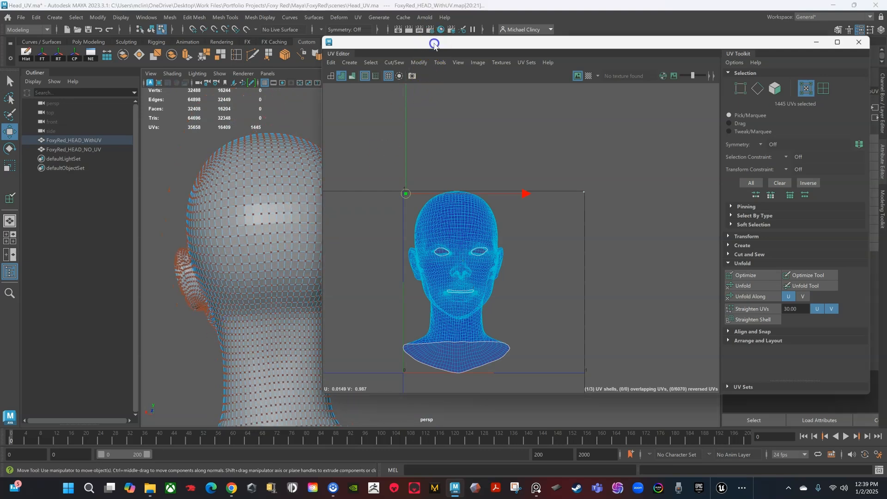
Step: Switch the head to edge selection and orbit to a top-down view of it
drag(434, 43, 518, 65)
right_click(293, 202)
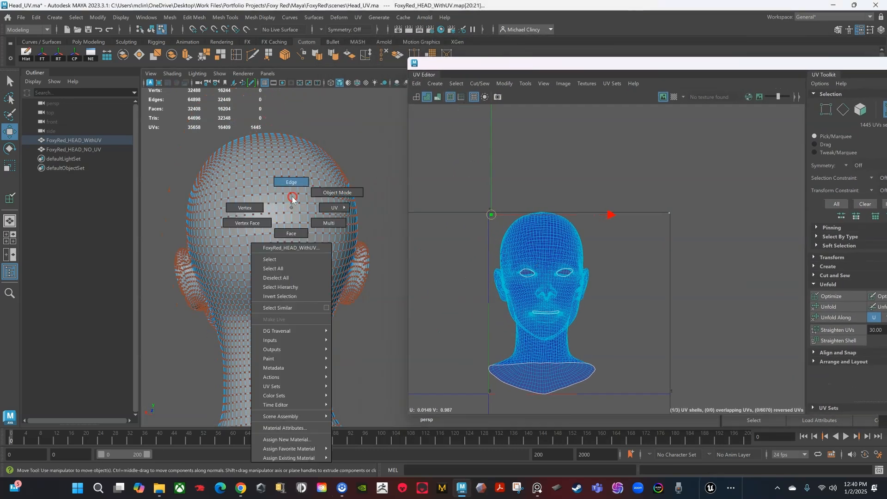
click(291, 182)
alt+drag(324, 249, 355, 272)
right_drag(319, 173, 321, 146)
alt+right_drag(317, 265, 368, 246)
alt+middle_drag(331, 295, 373, 252)
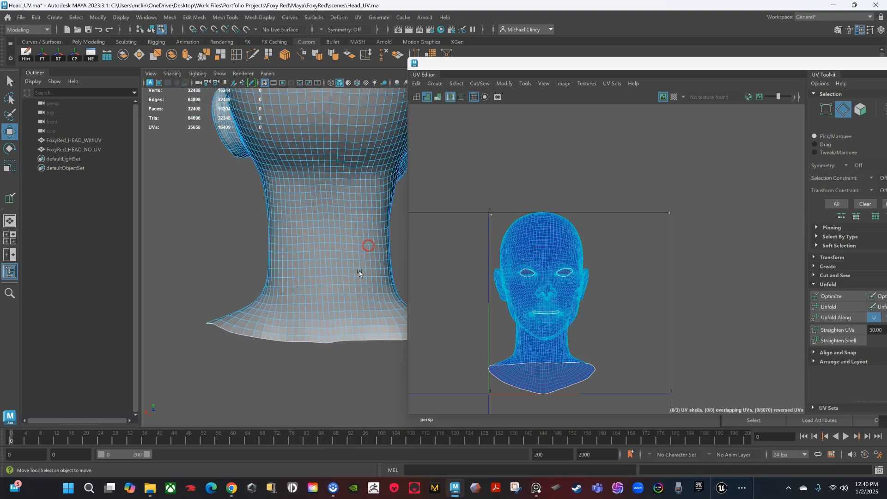
alt+drag(372, 253, 338, 286)
scroll(322, 343, down, 1)
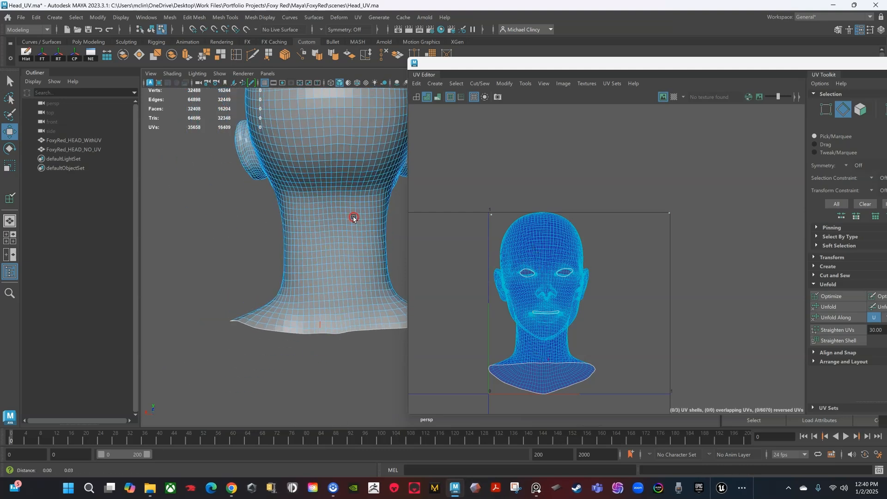
alt+middle_drag(355, 216, 351, 313)
alt+drag(335, 207, 347, 246)
alt+middle_drag(349, 209, 359, 240)
alt+drag(359, 240, 295, 237)
Step: Select the head's centre edge loop and inspect it from the face, top and back
double_click(309, 226)
alt+drag(364, 239, 375, 234)
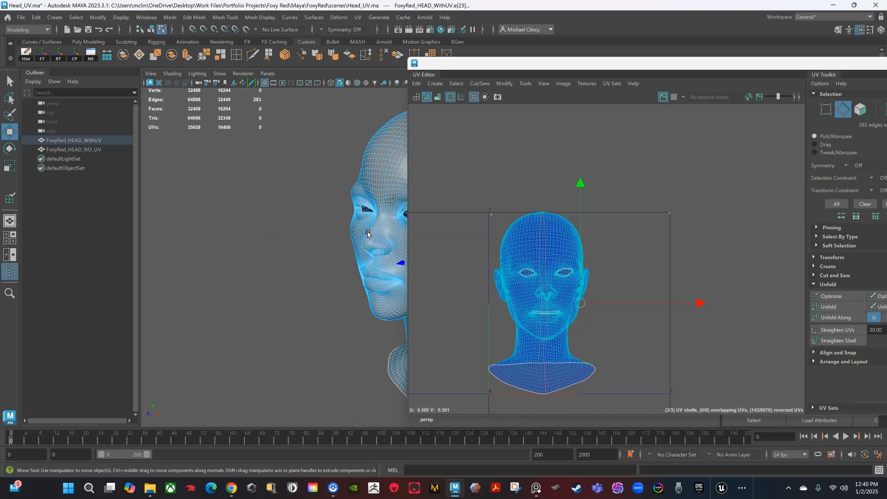
alt+middle_drag(369, 234, 298, 231)
alt+drag(299, 230, 342, 232)
alt+right_drag(342, 232, 397, 231)
alt+middle_drag(398, 231, 311, 230)
mouse_move(311, 230)
alt+mouse_down()
mouse_move(337, 229)
mouse_move(324, 240)
mouse_move(313, 224)
alt+mouse_up()
alt+middle_drag(313, 224, 324, 247)
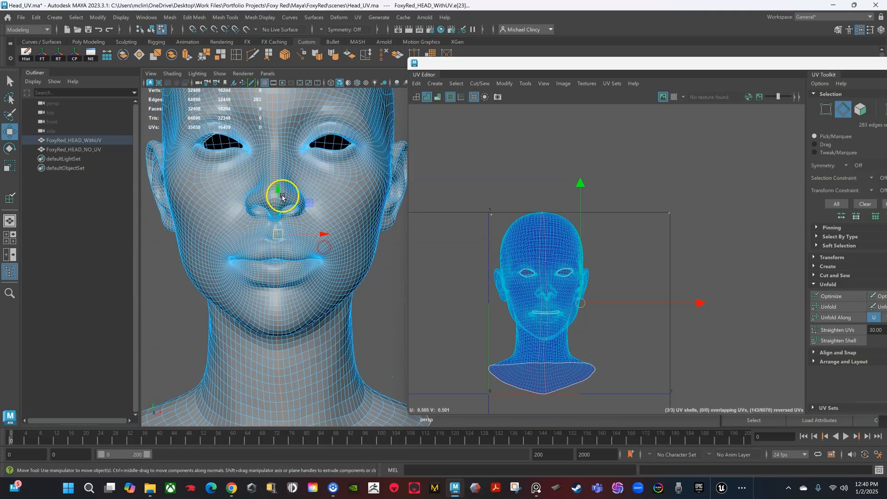
alt+right_drag(277, 147, 259, 157)
alt+drag(323, 180, 268, 206)
alt+middle_drag(365, 176, 315, 218)
alt+drag(351, 229, 287, 276)
alt+right_drag(288, 276, 301, 292)
alt+middle_drag(301, 291, 315, 277)
alt+drag(316, 277, 316, 253)
alt+right_drag(316, 254, 303, 242)
alt+middle_drag(373, 226, 364, 269)
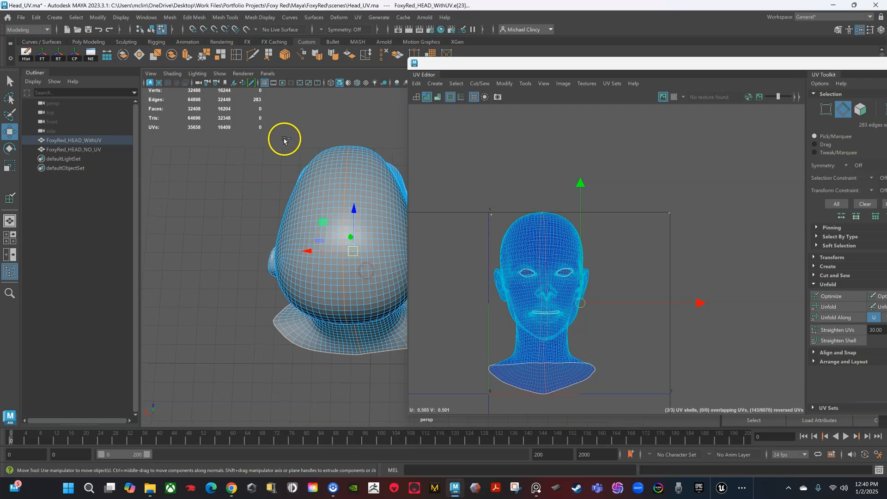
alt+drag(332, 135, 250, 200)
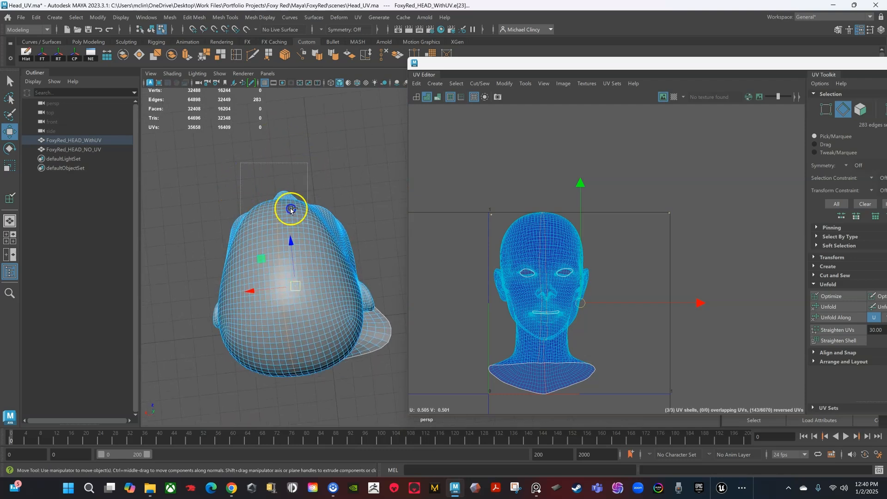
Step: Marquee-select the 46 seam edges along the back of the head
drag(386, 309, 353, 258)
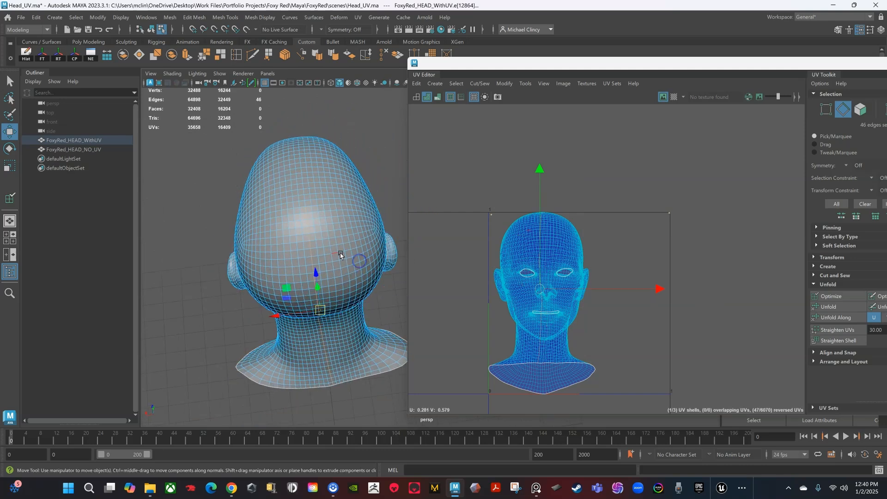
scroll(280, 207, up, 3)
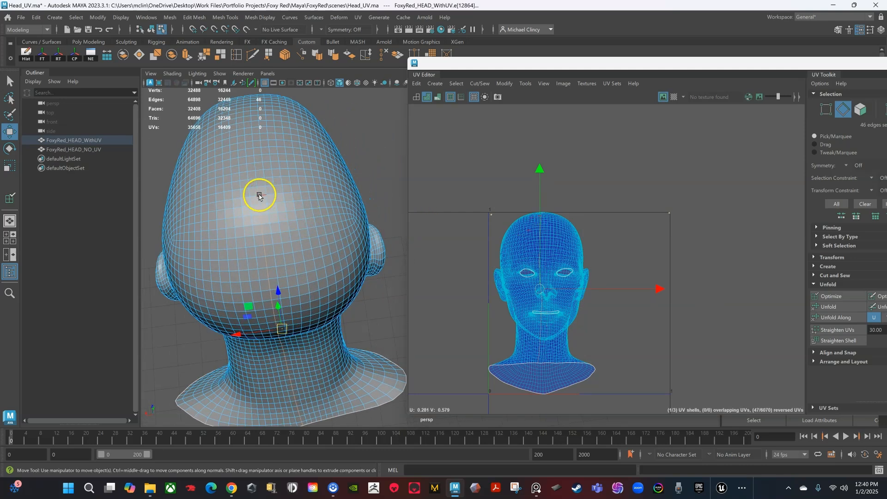
alt+drag(304, 300, 282, 251)
alt+middle_drag(282, 251, 285, 254)
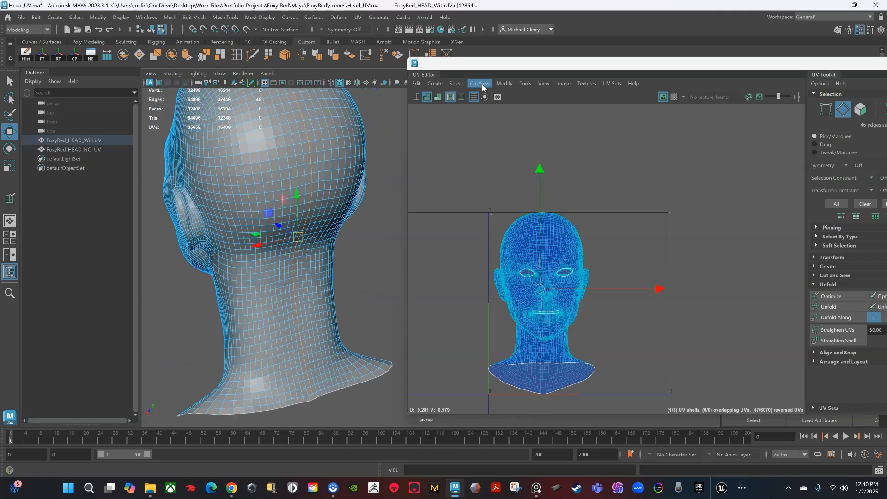
Step: Cut the UVs along the selected back-of-head seam with Cut/Sew > Cut
click(480, 84)
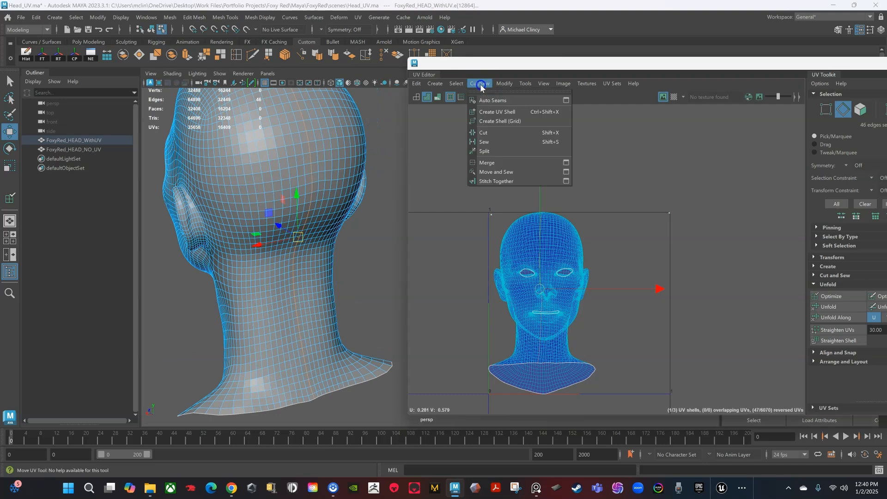
click(484, 134)
alt+drag(380, 266, 471, 290)
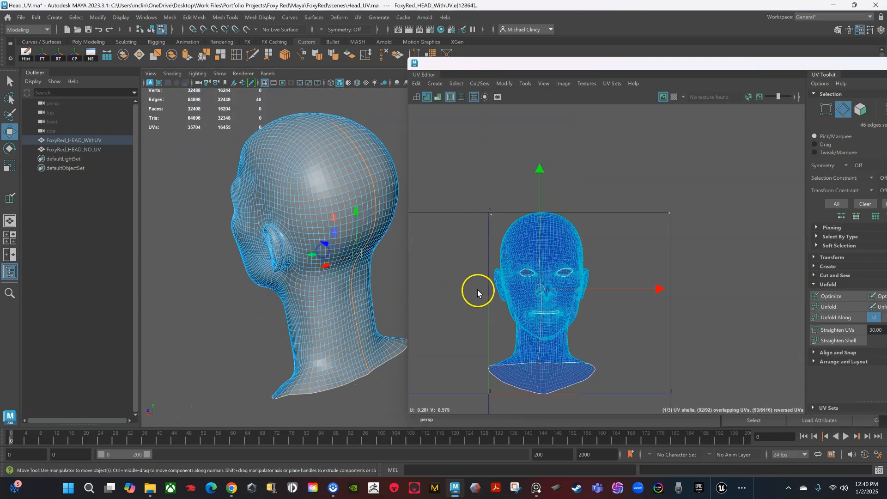
Step: In UV mode, select forehead UVs and convert them to the whole head shell
alt+middle_drag(563, 293, 576, 255)
scroll(577, 254, up, 1)
right_drag(569, 201, 606, 202)
scroll(606, 202, up, 2)
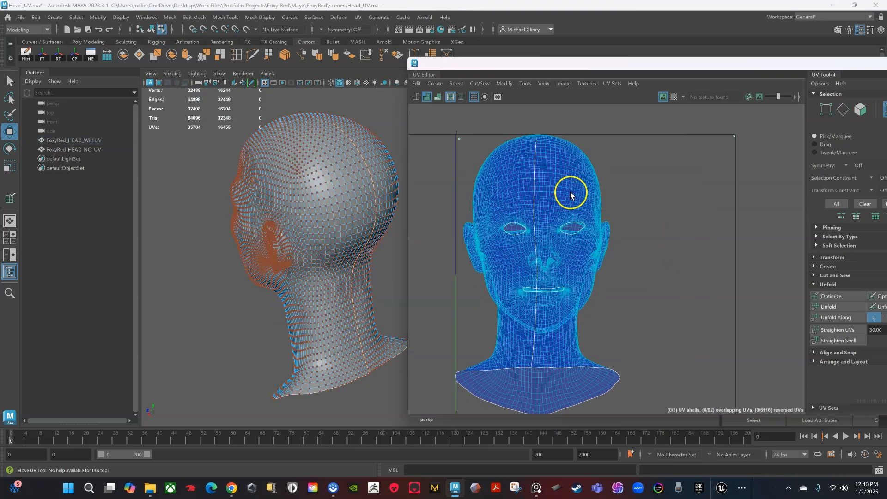
drag(559, 176, 578, 198)
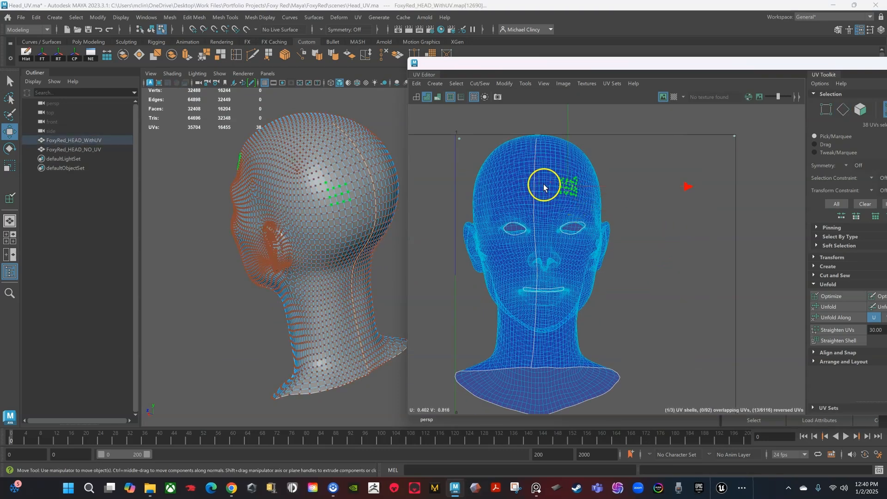
ctrl+right_click(571, 188)
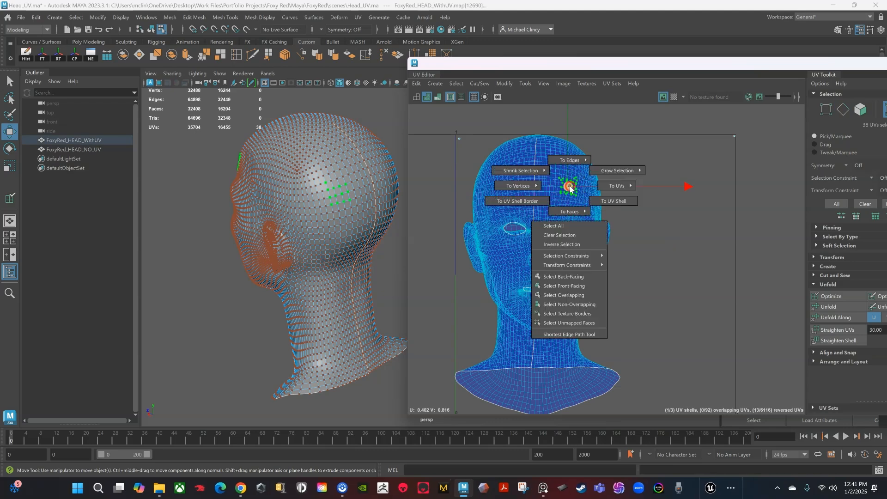
click(605, 202)
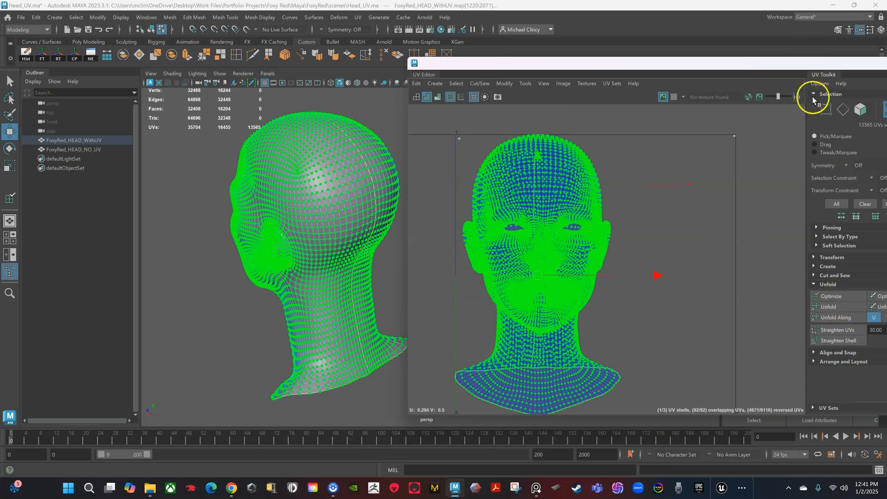
drag(796, 64, 719, 65)
Step: Unfold the head shell, reposition it, straighten it along U, and unfold again
click(754, 307)
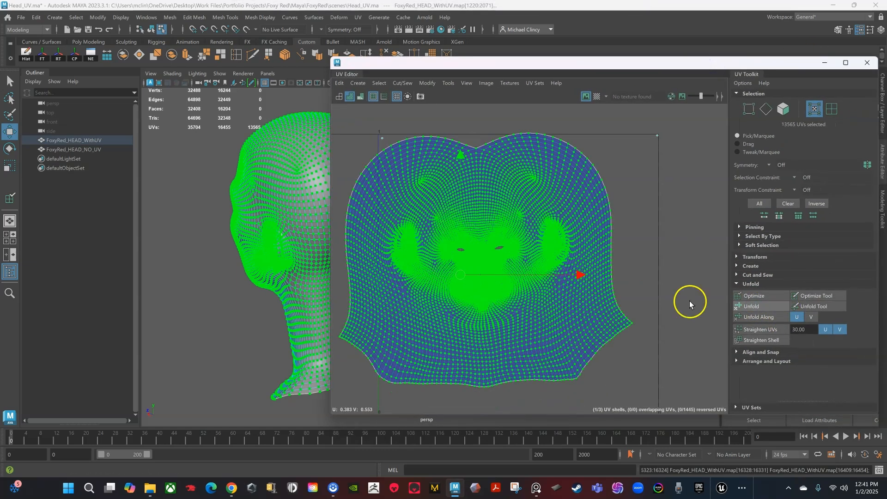
scroll(569, 271, down, 1)
drag(469, 274, 503, 288)
click(827, 328)
click(753, 307)
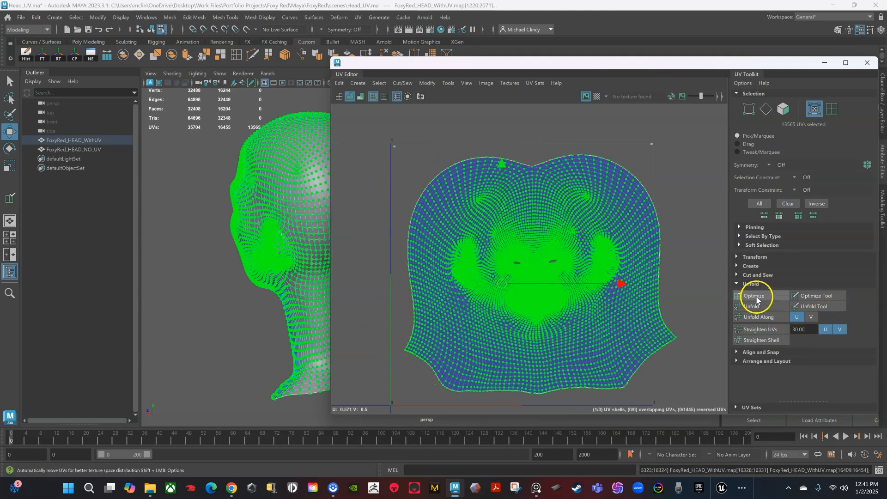
Step: Relax and even out the shell's UV spacing with the Optimize brush
click(814, 297)
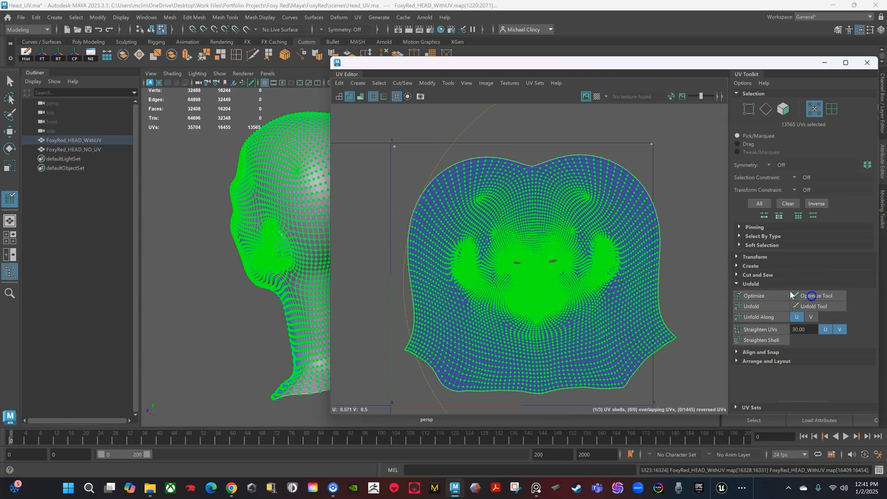
scroll(541, 254, down, 1)
alt+middle_drag(600, 270, 573, 250)
click(806, 295)
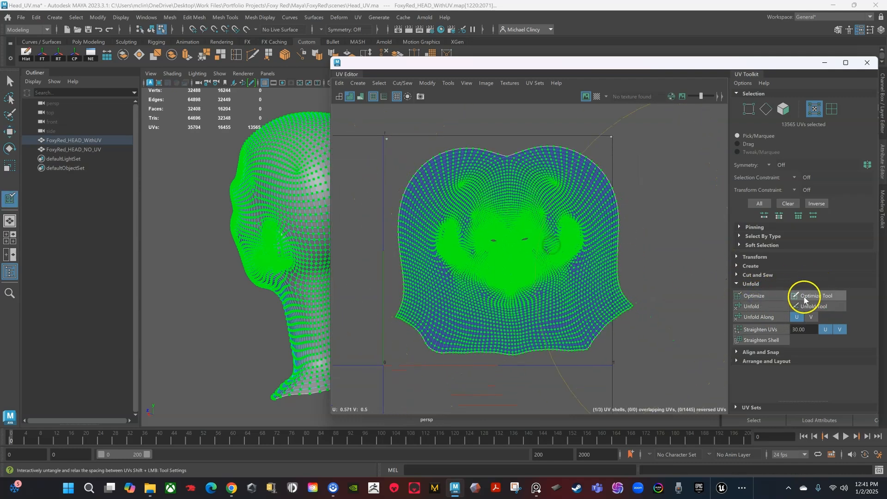
mouse_move(531, 249)
mouse_down()
mouse_move(487, 265)
mouse_move(521, 224)
mouse_move(465, 311)
mouse_up()
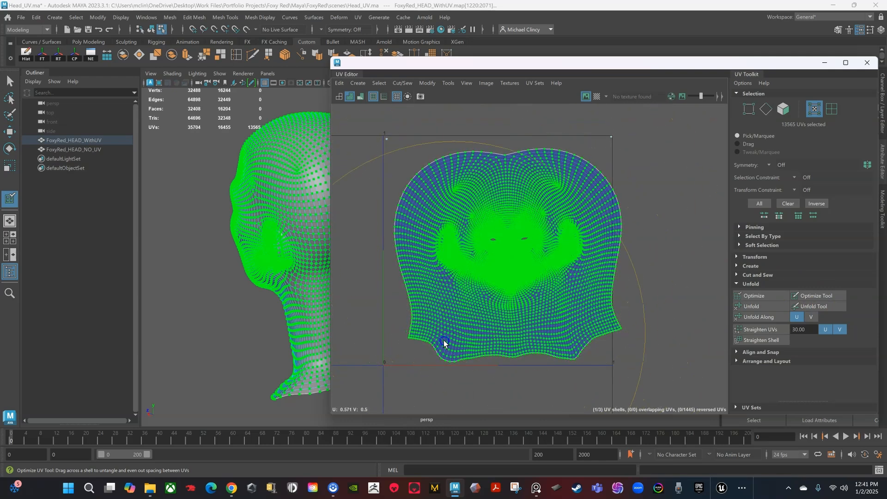
Step: Reselect the whole shell and nudge it left and up inside the UV square
key(w)
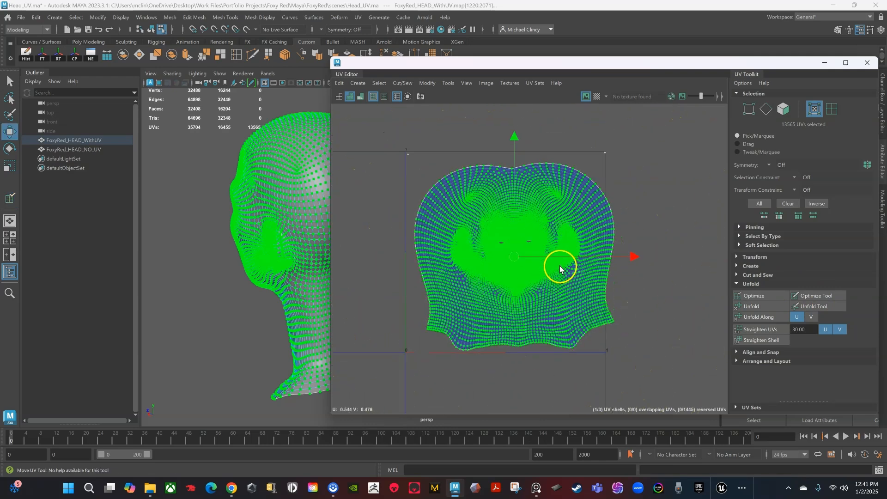
click(644, 208)
scroll(561, 265, up, 5)
scroll(519, 245, down, 2)
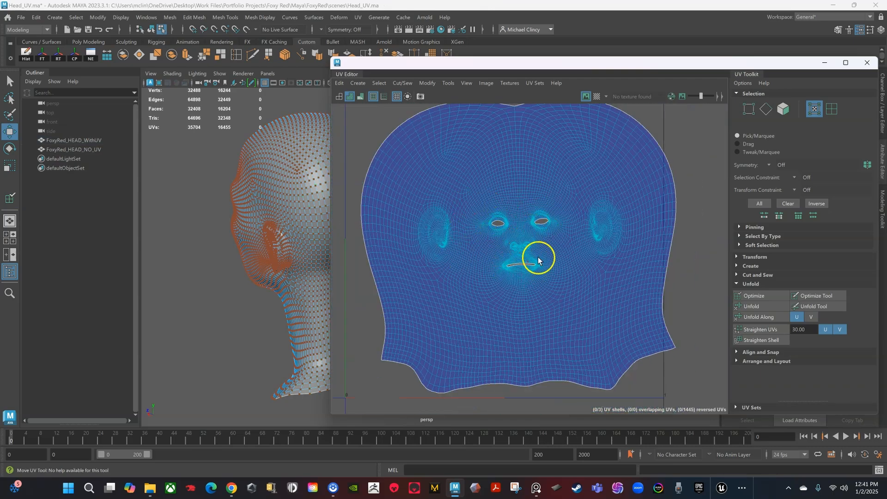
scroll(526, 242, down, 1)
drag(476, 197, 493, 217)
ctrl+right_drag(485, 207, 526, 225)
scroll(545, 226, down, 2)
alt+middle_drag(552, 224, 556, 250)
drag(524, 267, 516, 263)
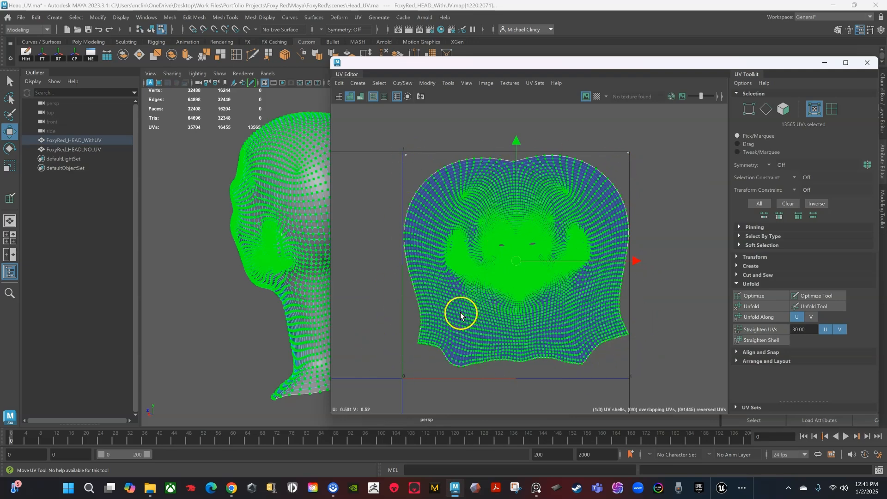
Step: Trial-pull the upper-left and upper-right UVs, undo both pulls, then select the lower-left edge UVs
scroll(461, 324, up, 2)
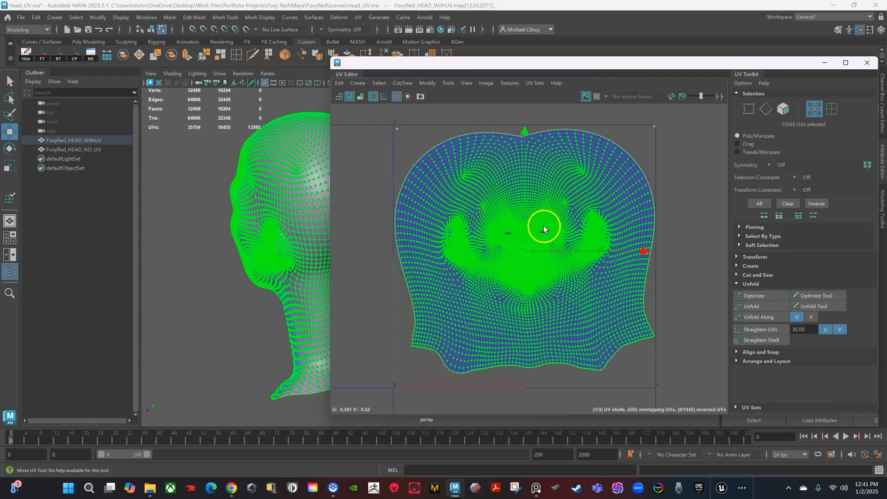
drag(524, 252, 522, 250)
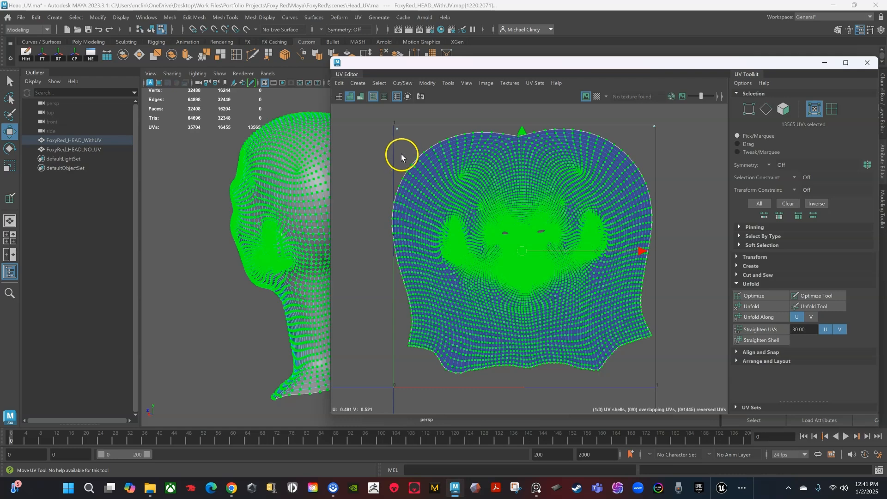
drag(422, 179, 398, 139)
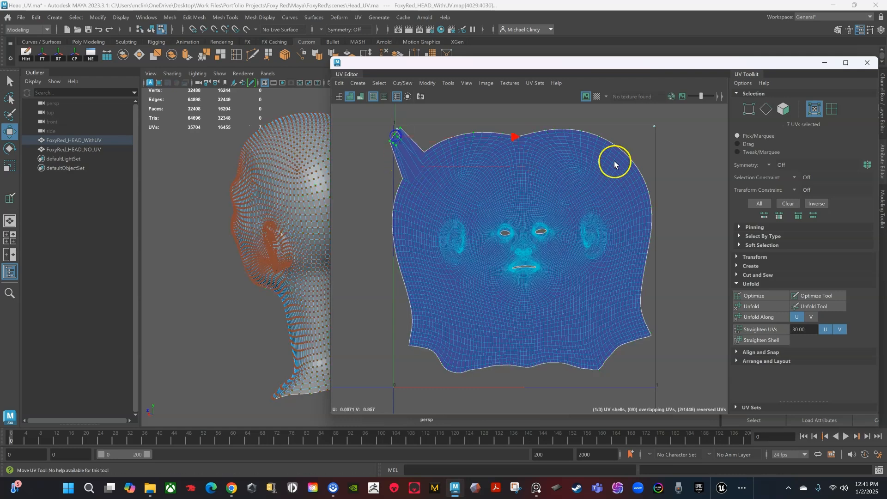
drag(635, 164, 653, 139)
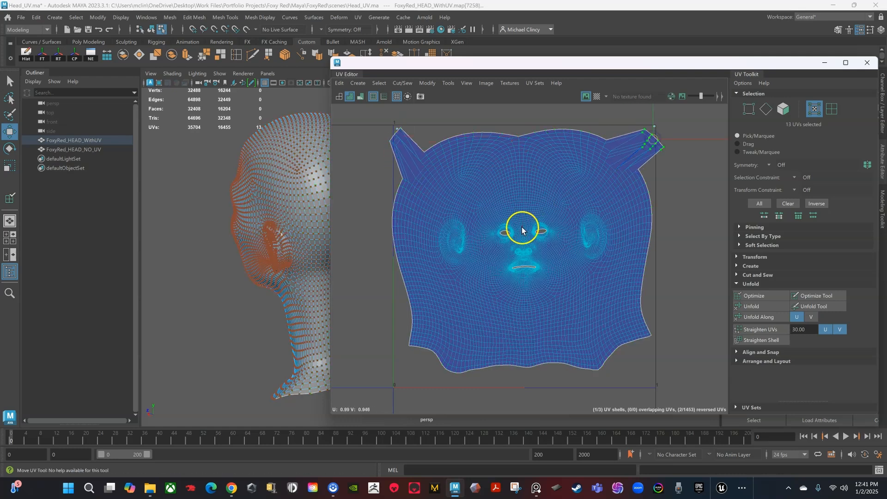
key(ctrl+z)
key(ctrl+z)
key(ctrl+z)
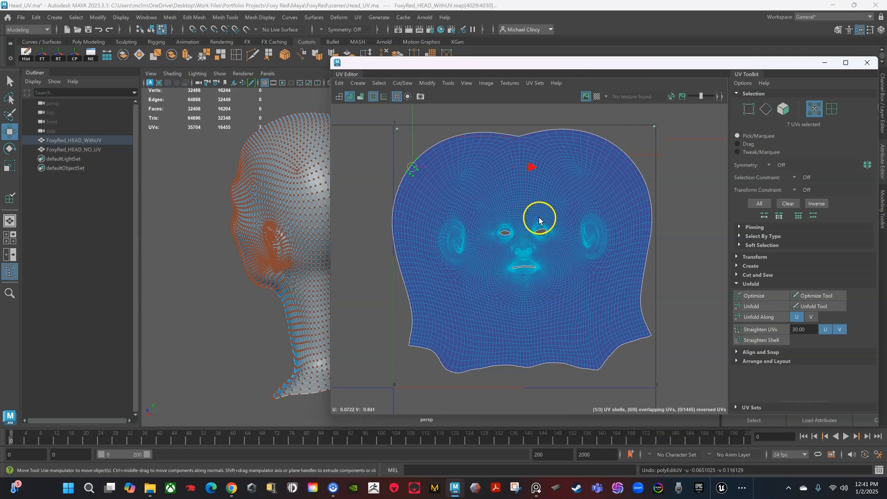
drag(397, 355, 417, 340)
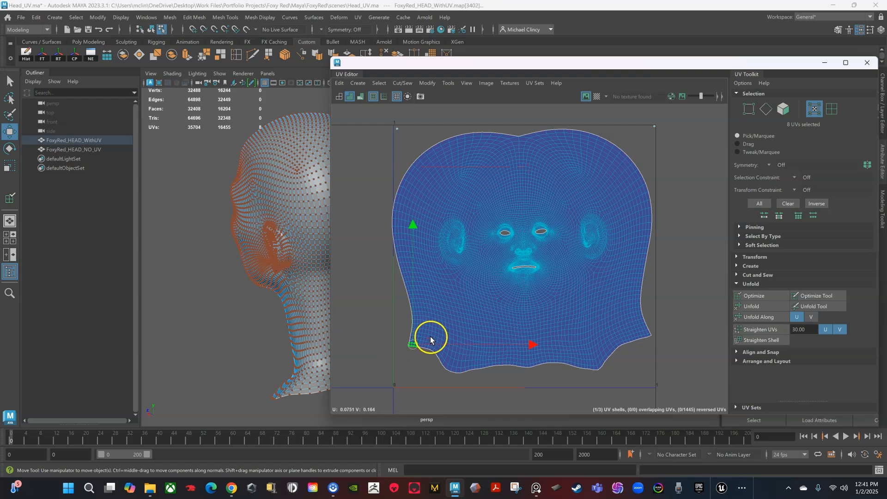
Step: Turn on soft selection with a 0.28 falloff radius and pull the lower-right corner down
key(b)
drag(412, 354, 404, 377)
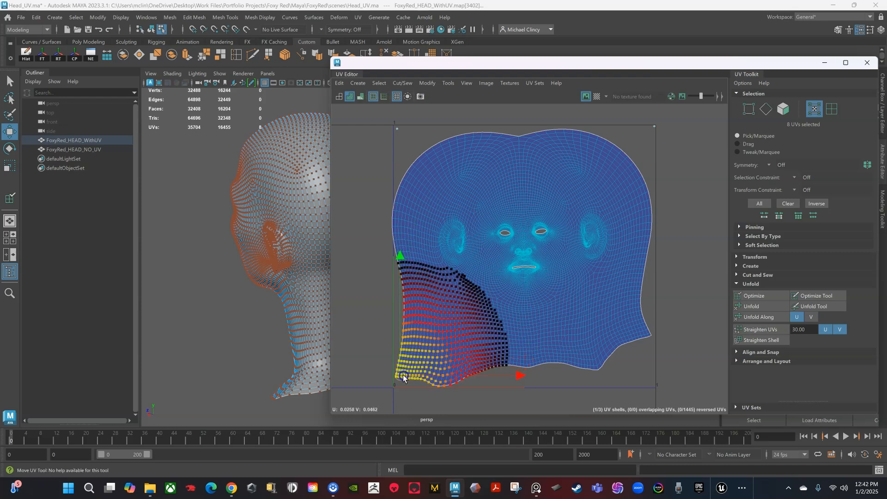
drag(645, 347, 649, 374)
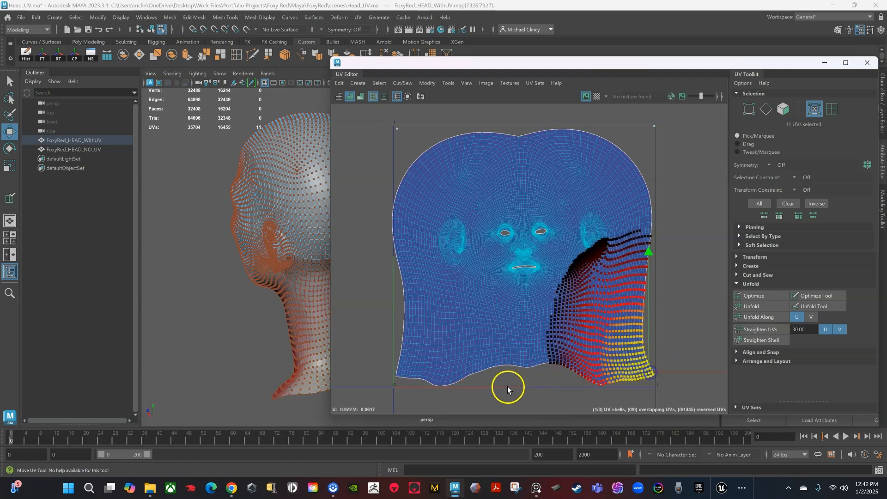
drag(528, 375, 523, 380)
Step: Pull the upper-right UVs out toward the corner and lower the 12 top-edge UVs slightly
drag(411, 148, 438, 129)
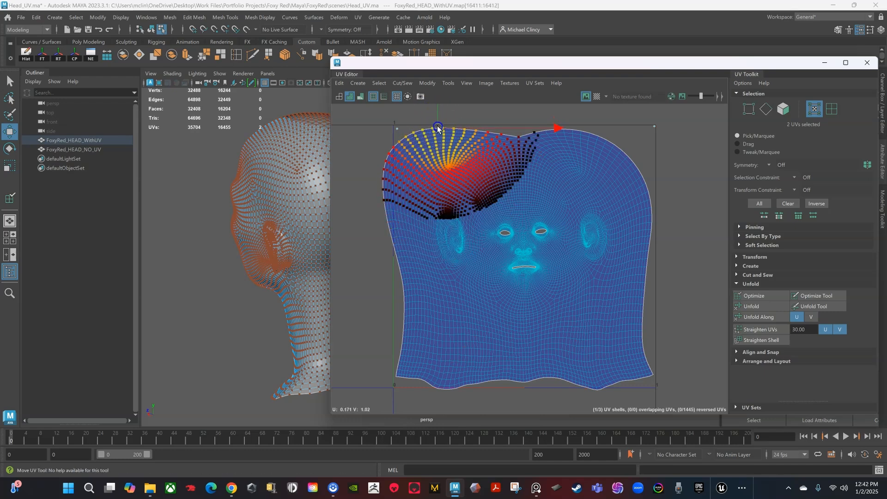
drag(621, 158, 650, 143)
drag(581, 121, 611, 134)
drag(595, 133, 594, 136)
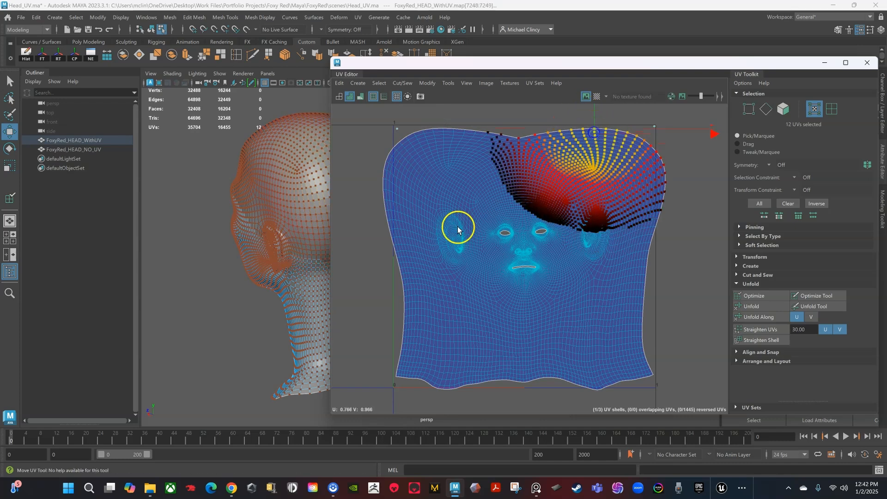
scroll(523, 378, up, 2)
alt+middle_drag(521, 377, 497, 313)
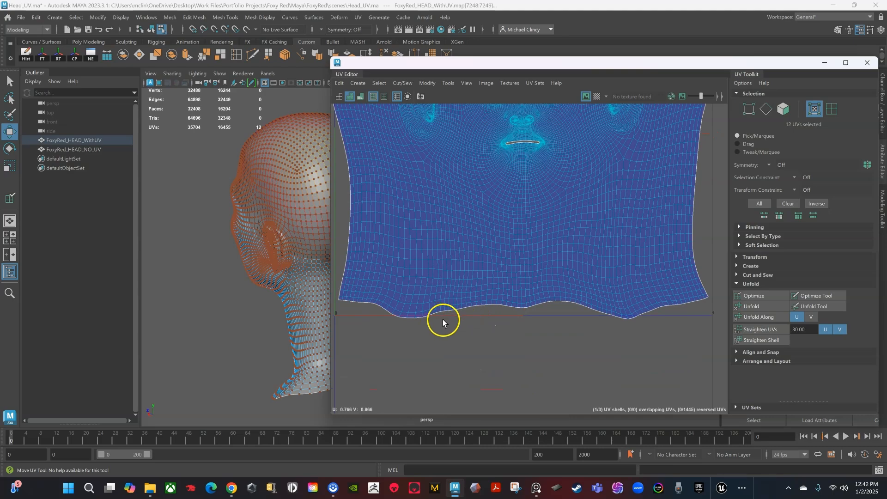
scroll(436, 319, down, 1)
scroll(481, 315, up, 2)
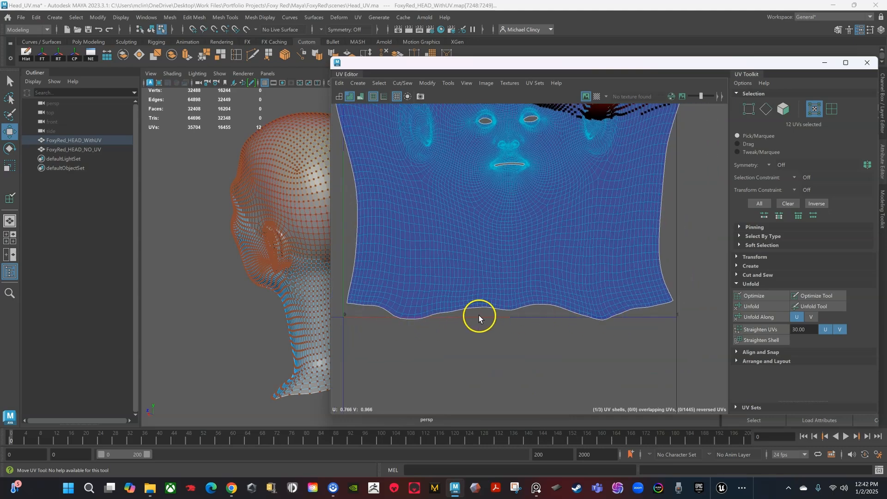
right_drag(480, 307, 477, 286)
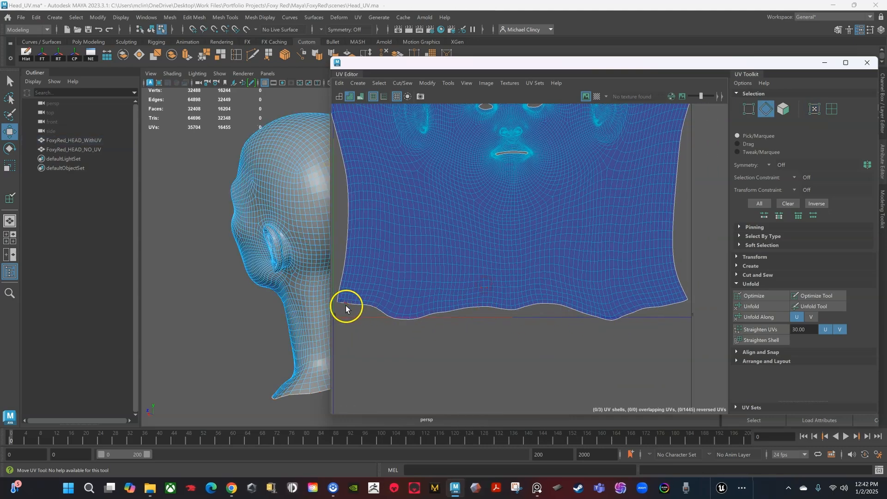
Step: Orbit to the neck's bottom rim and double-click its border edge loop
scroll(348, 306, up, 4)
alt+middle_drag(366, 317, 453, 321)
click(426, 305)
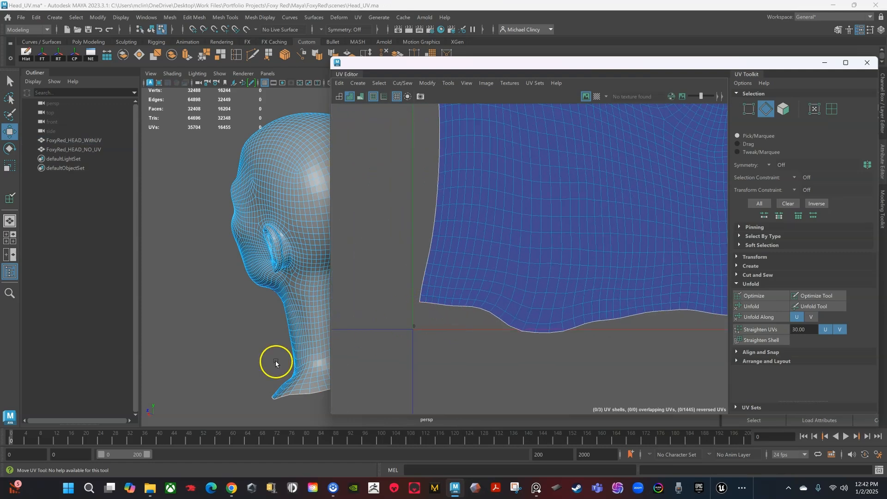
alt+middle_drag(238, 320, 227, 288)
alt+right_drag(227, 287, 288, 334)
alt+drag(287, 334, 254, 344)
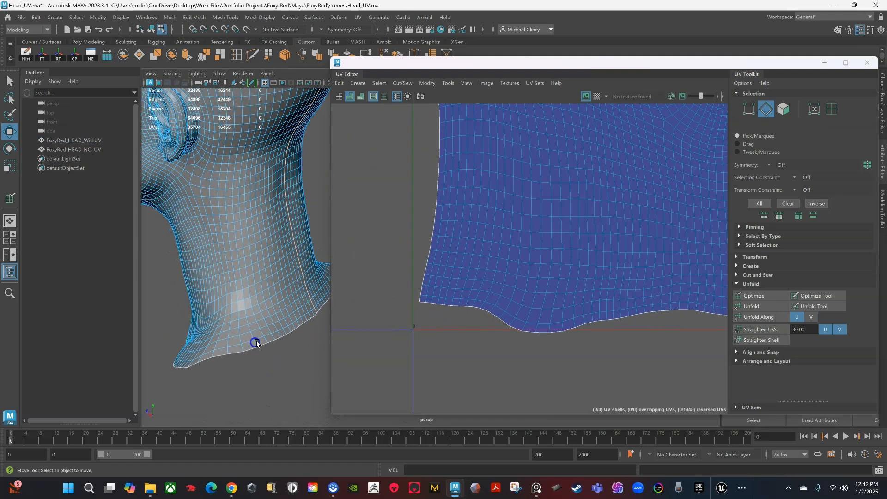
double_click(304, 327)
Step: Move the UV Editor aside, then clear and reselect the neck's bottom border loop
mouse_move(293, 330)
alt+mouse_down()
mouse_move(298, 352)
mouse_move(279, 313)
mouse_move(291, 318)
alt+mouse_up()
drag(388, 60, 451, 61)
click(304, 314)
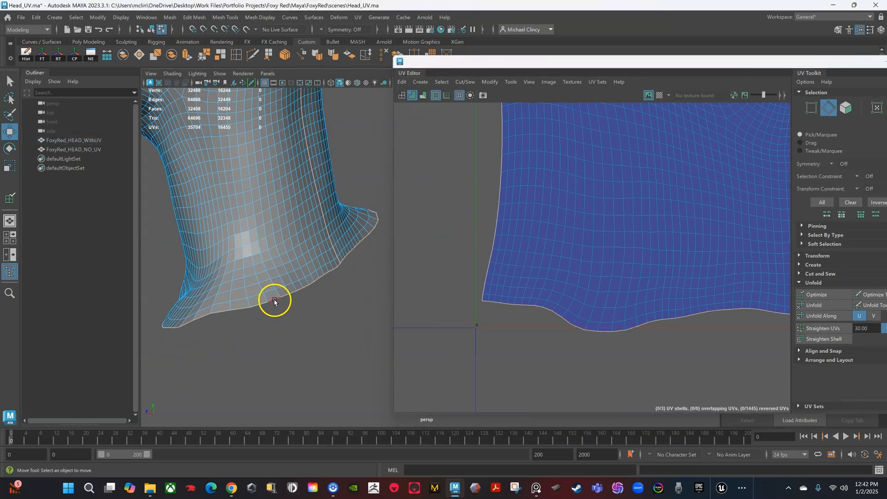
double_click(275, 302)
Step: Pan the UV view along the shell's wavy bottom edge and restore the UV Editor window
scroll(633, 344, down, 2)
alt+middle_drag(638, 352, 522, 355)
scroll(578, 344, down, 3)
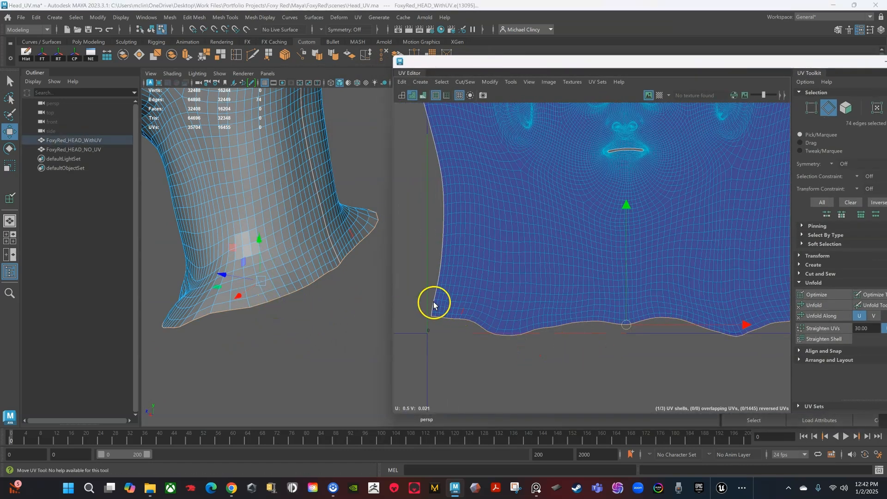
scroll(686, 352, down, 2)
alt+middle_drag(687, 352, 654, 350)
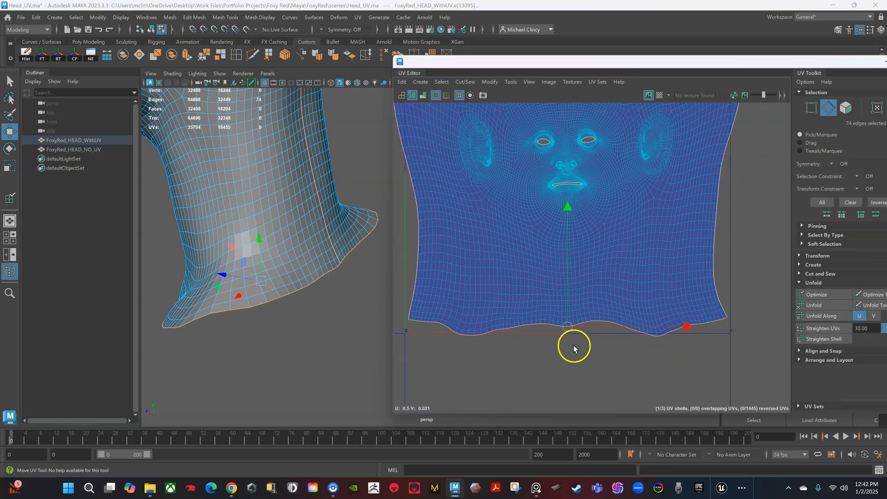
scroll(573, 345, up, 1)
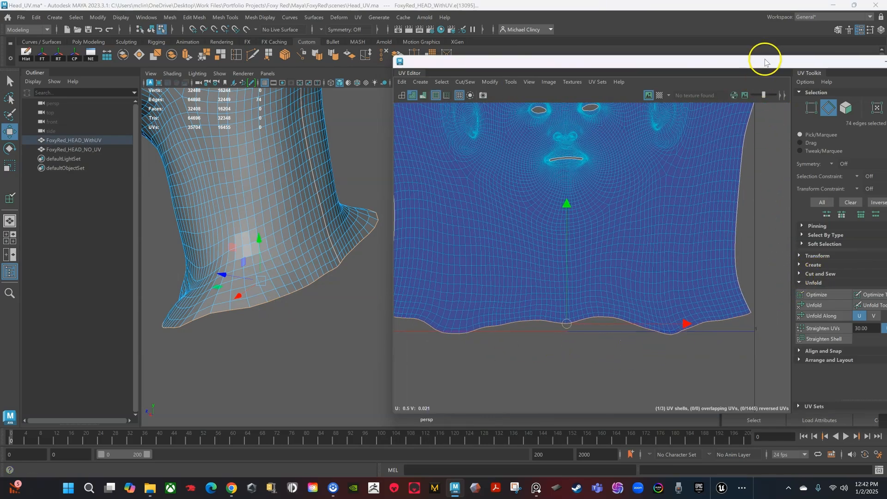
drag(766, 60, 672, 55)
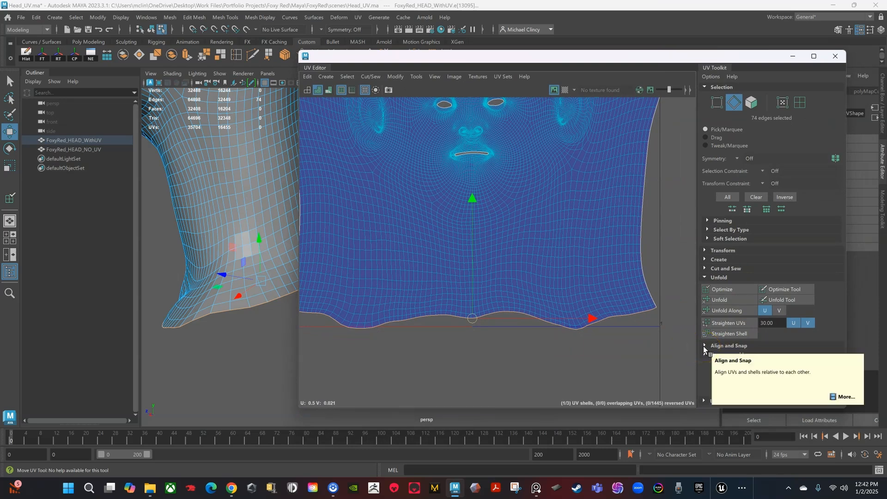
Step: Expand Align and Snap and convert the bottom border edges to vertices, undoing a trial move
click(704, 345)
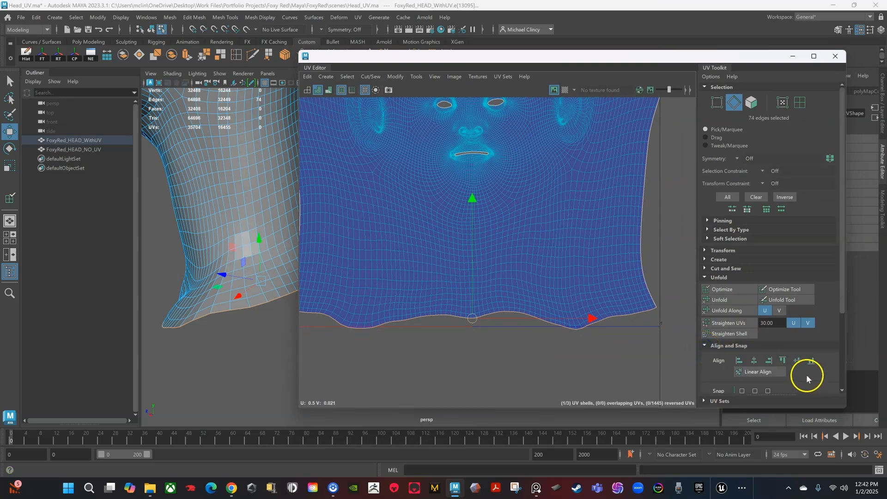
ctrl+right_drag(475, 322, 403, 322)
scroll(539, 354, down, 2)
drag(489, 328, 472, 357)
scroll(502, 360, down, 2)
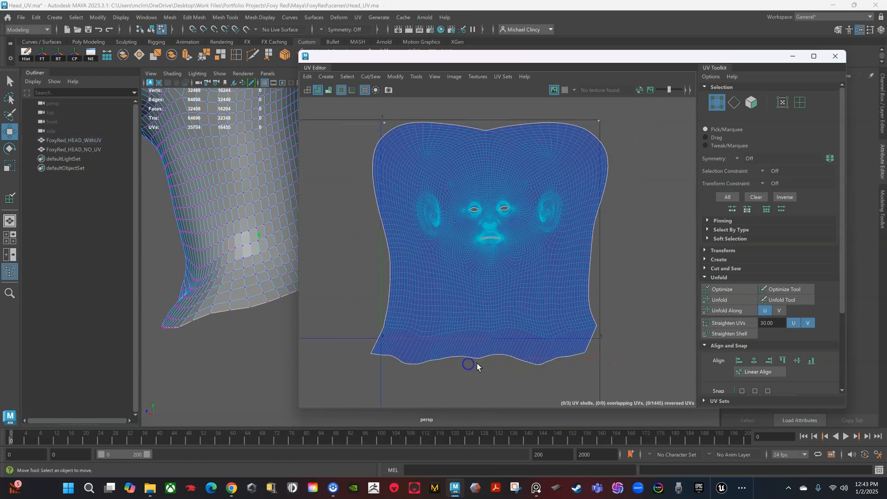
mouse_move(477, 359)
mouse_down()
mouse_move(467, 351)
mouse_move(486, 354)
mouse_move(477, 354)
mouse_up()
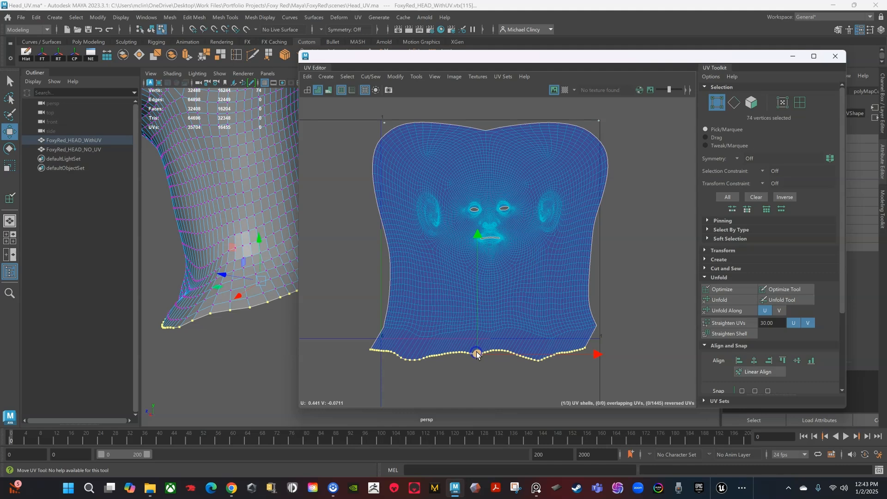
key(ctrl+z)
key(ctrl+z)
Step: Align the bottom border UVs with Align V center and lower the straightened row slightly
scroll(509, 361, up, 3)
scroll(509, 361, up, 1)
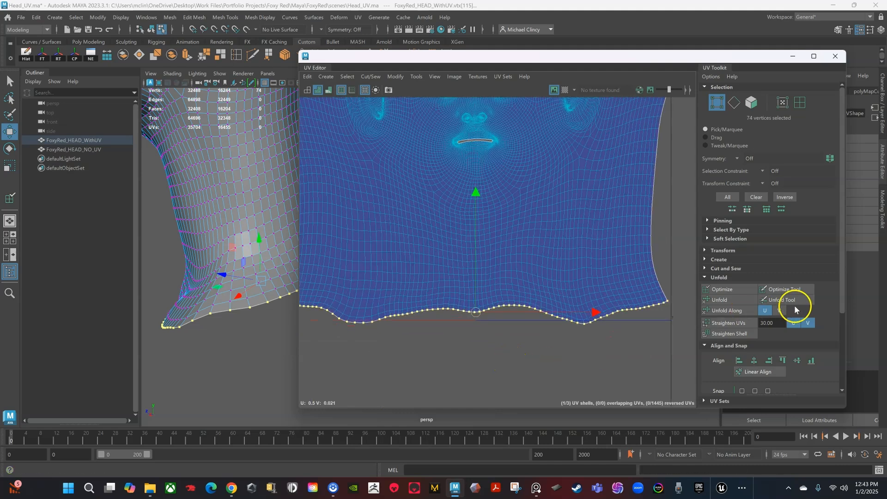
click(797, 362)
scroll(464, 323, down, 1)
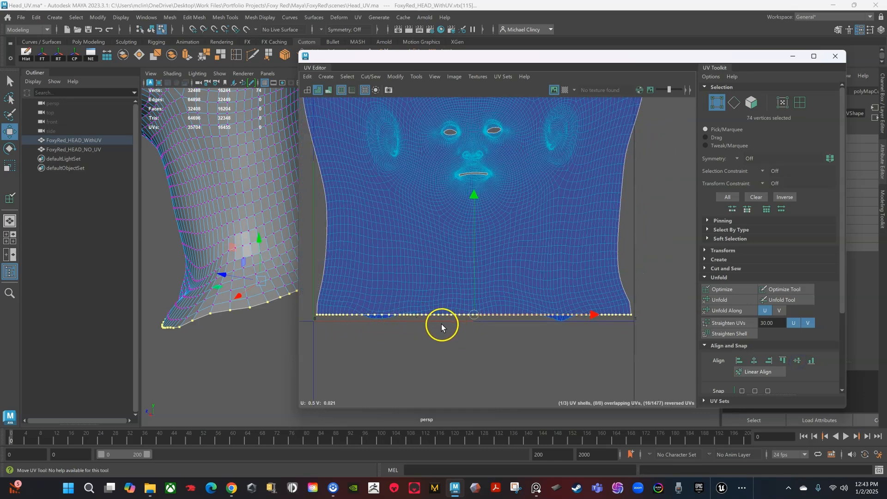
scroll(442, 323, up, 1)
drag(477, 196, 476, 201)
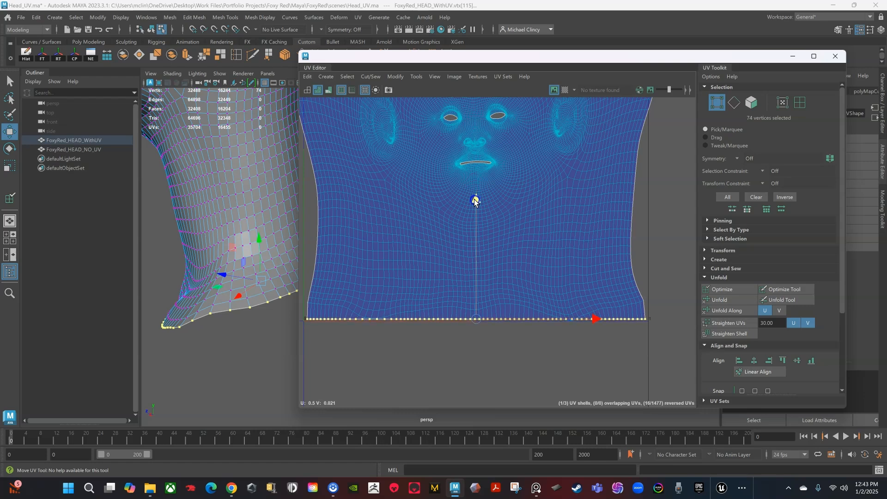
alt+middle_drag(310, 222, 498, 255)
Step: Switch to edge mode and frame the back of the head in the persp view
key(F10)
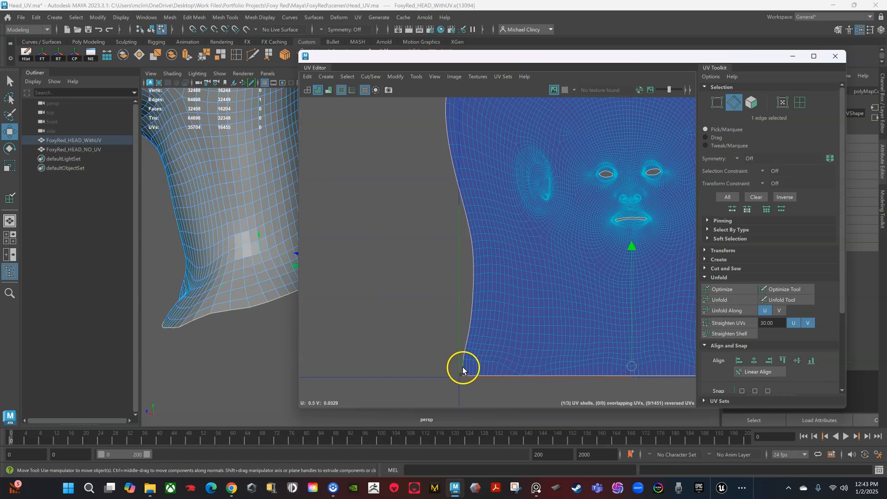
alt+drag(291, 255, 231, 288)
alt+right_drag(228, 319, 259, 333)
alt+middle_drag(245, 314, 255, 353)
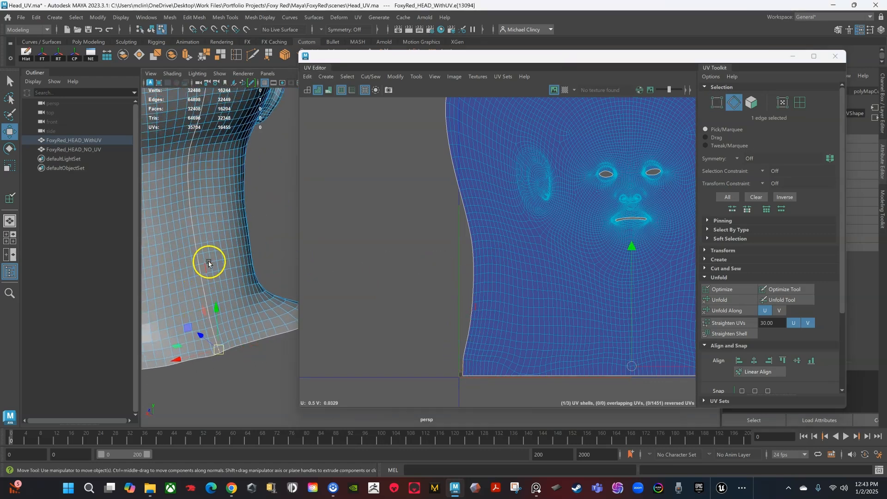
key(f)
drag(296, 259, 453, 259)
alt+right_drag(419, 261, 390, 271)
alt+drag(390, 271, 376, 276)
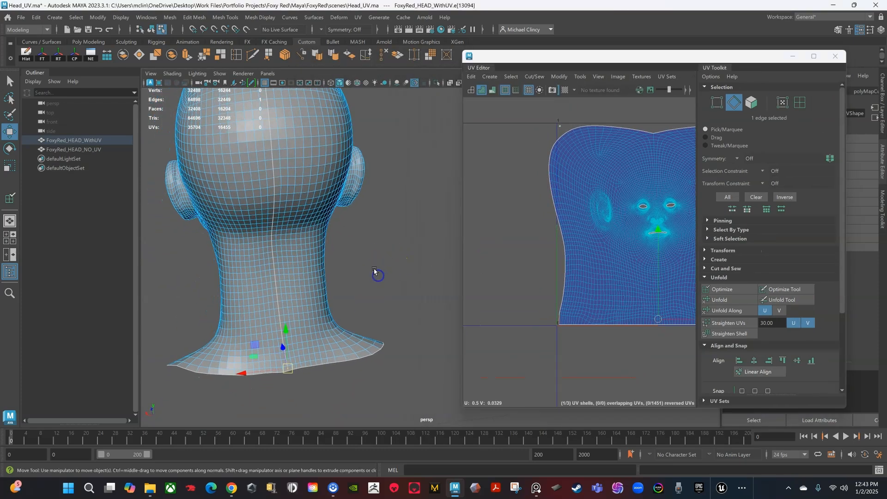
alt+middle_drag(376, 276, 377, 293)
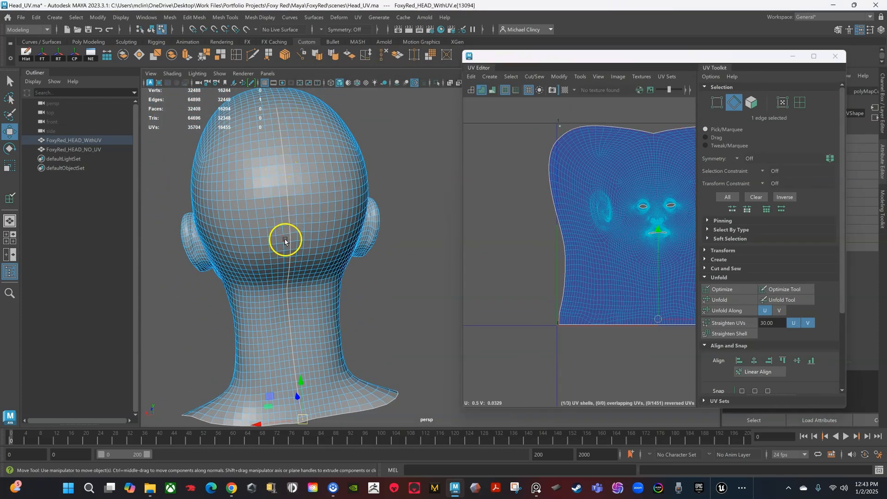
Step: Pick the scalp seam edge, then double-click the shell's border to select the 38-vertex seam loop
click(277, 111)
scroll(569, 134, up, 2)
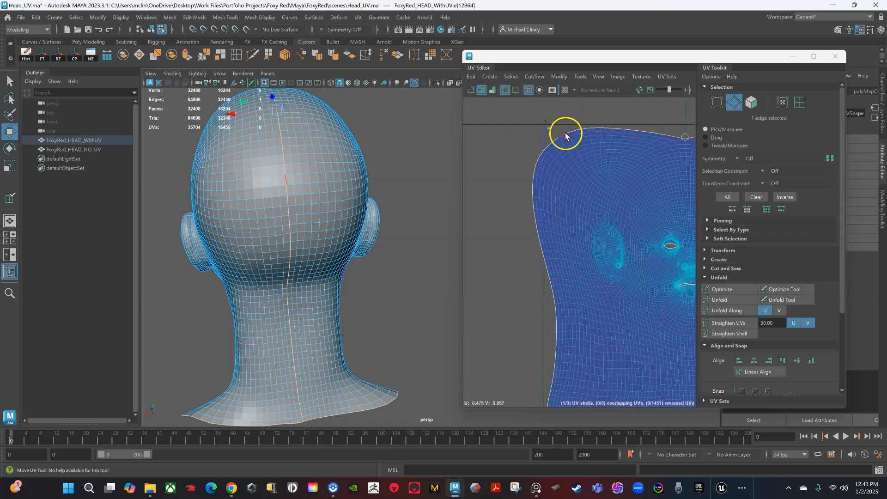
click(562, 137)
alt+middle_drag(581, 303, 550, 171)
scroll(522, 256, up, 3)
shift+double_click(488, 305)
scroll(503, 293, down, 3)
alt+middle_drag(553, 210, 561, 281)
scroll(557, 251, down, 2)
alt+middle_drag(598, 241, 568, 286)
scroll(551, 246, up, 2)
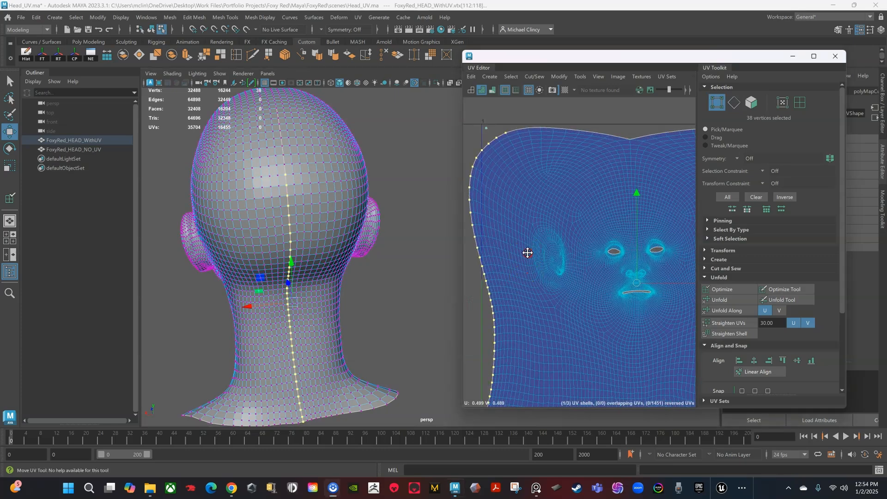
mouse_move(528, 253)
alt+middle_down()
mouse_move(554, 266)
mouse_move(533, 270)
alt+middle_up()
scroll(536, 262, down, 3)
scroll(538, 269, up, 1)
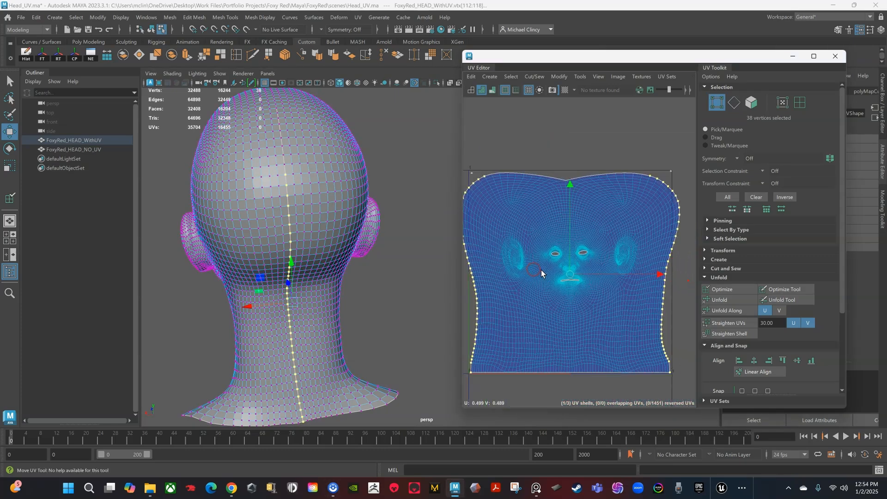
Step: Convert the seam selection to UVs and deselect the right border, keeping only the left column
ctrl+right_click(570, 276)
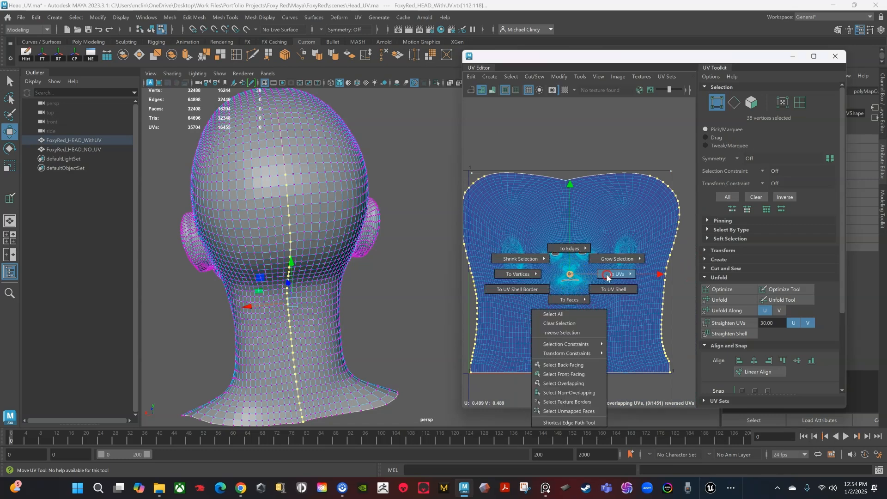
mouse_move(607, 276)
click(657, 276)
scroll(630, 271, down, 1)
alt+middle_drag(589, 283, 556, 282)
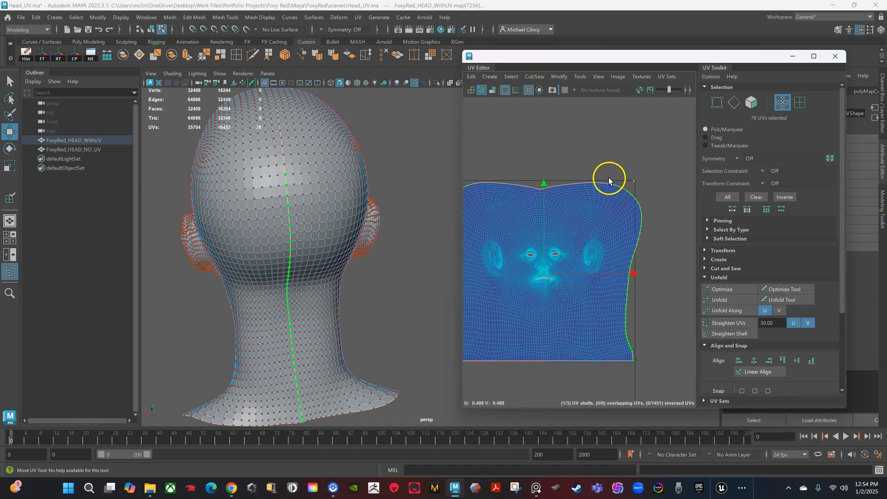
drag(589, 152, 650, 320)
ctrl+drag(667, 392, 667, 392)
scroll(562, 319, down, 2)
alt+middle_drag(552, 303, 633, 305)
scroll(562, 235, up, 6)
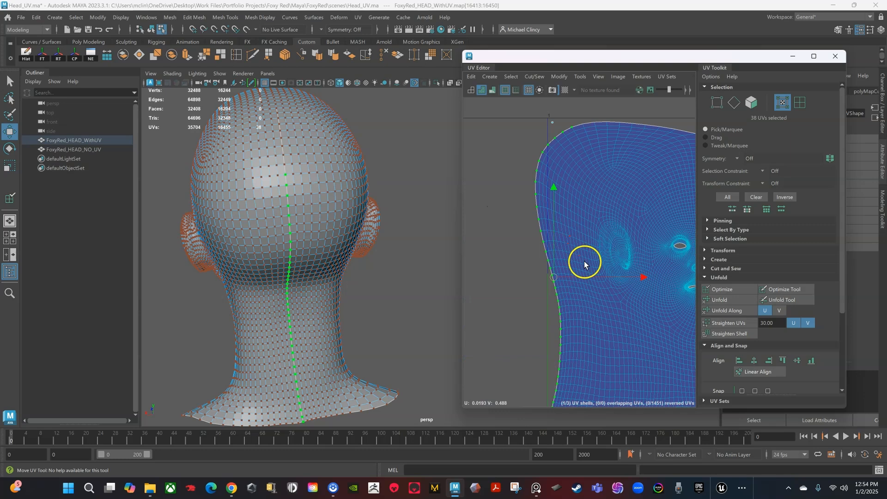
alt+middle_drag(584, 262, 559, 206)
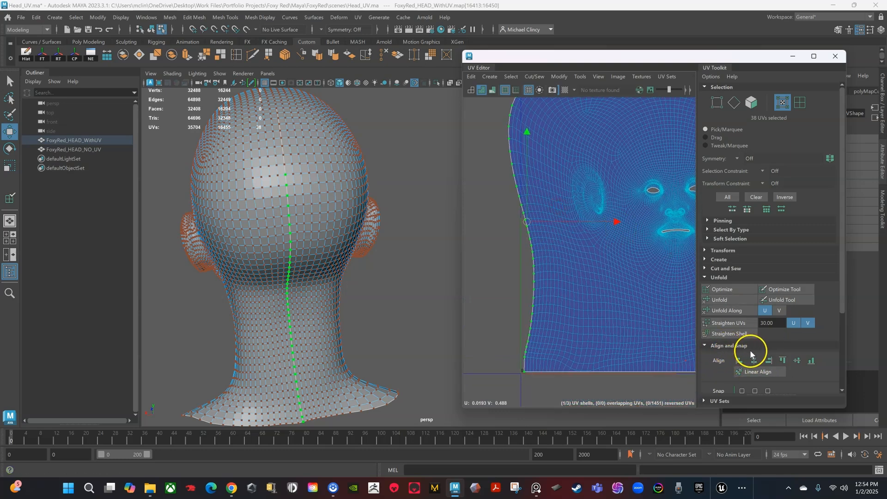
Step: Straighten the left border UVs with Align U right/maximum and move the column left
click(770, 365)
scroll(573, 287, down, 2)
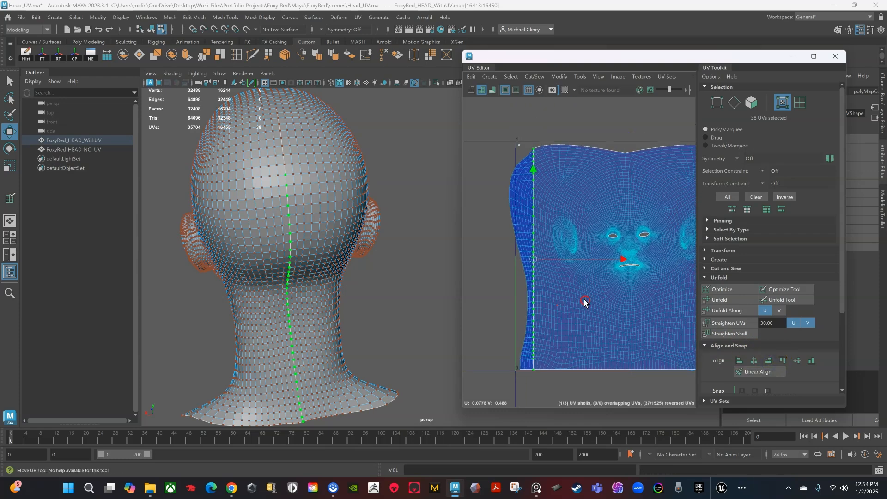
drag(621, 260, 606, 258)
scroll(519, 249, up, 5)
alt+middle_drag(567, 230, 552, 311)
scroll(558, 254, down, 1)
scroll(528, 225, down, 4)
alt+middle_drag(529, 395, 529, 297)
alt+middle_drag(542, 364, 540, 272)
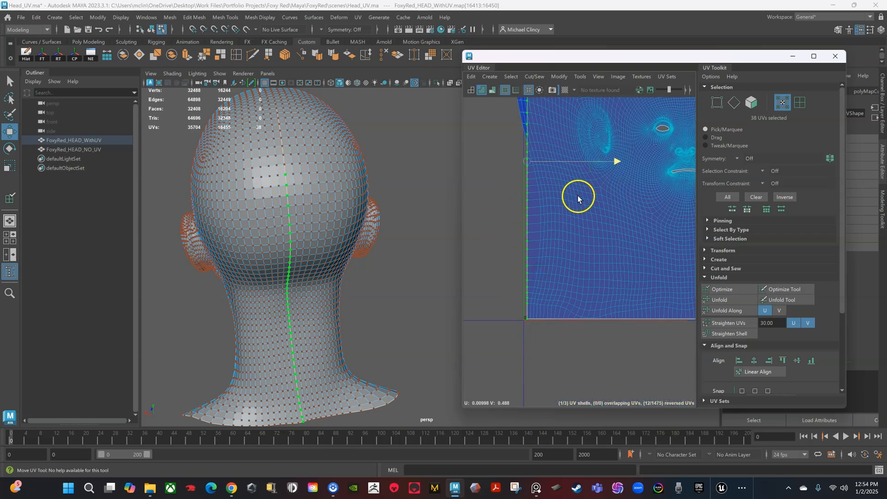
scroll(544, 240, up, 5)
alt+middle_drag(548, 238, 536, 351)
Step: Nudge the straightened left border column slightly further left
drag(594, 188, 590, 189)
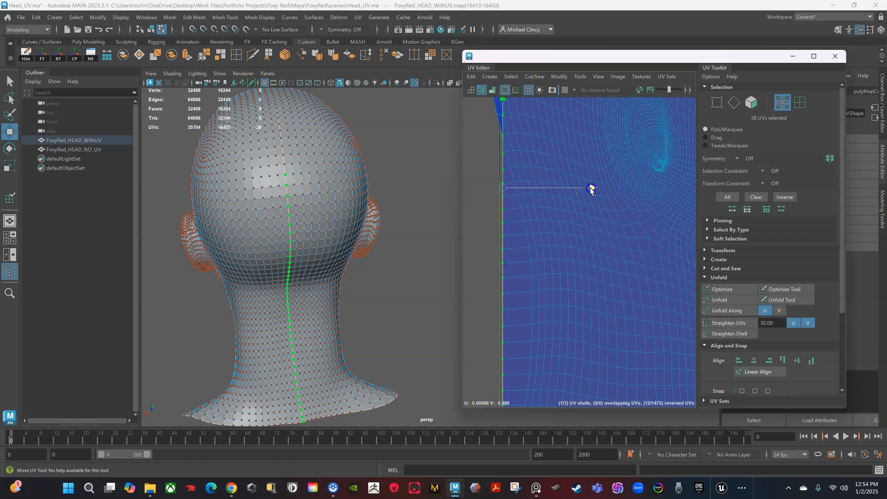
scroll(554, 257, down, 7)
alt+middle_drag(576, 276, 546, 310)
scroll(578, 313, down, 2)
alt+middle_drag(609, 309, 566, 309)
alt+middle_drag(619, 271, 581, 265)
scroll(590, 217, down, 2)
alt+middle_drag(592, 227, 626, 235)
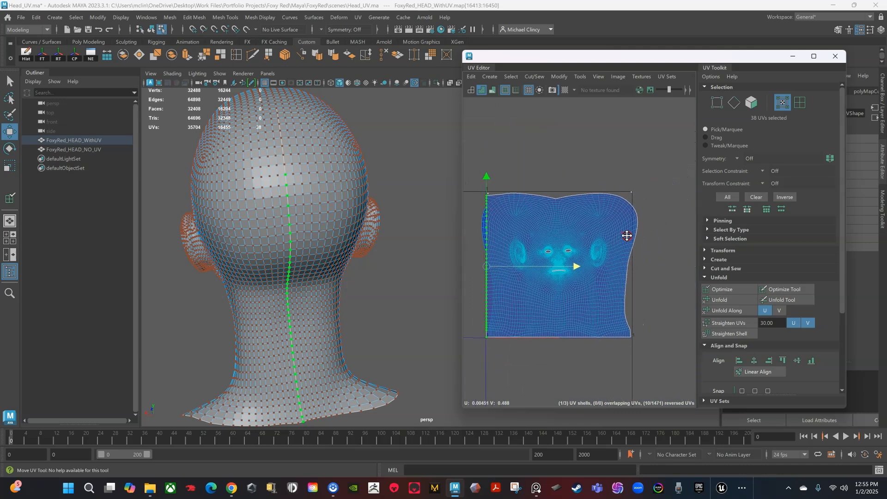
Step: Switch the head to edge mode, convert the seam to UVs, and keep only the right border column
right_click(288, 179)
click(287, 154)
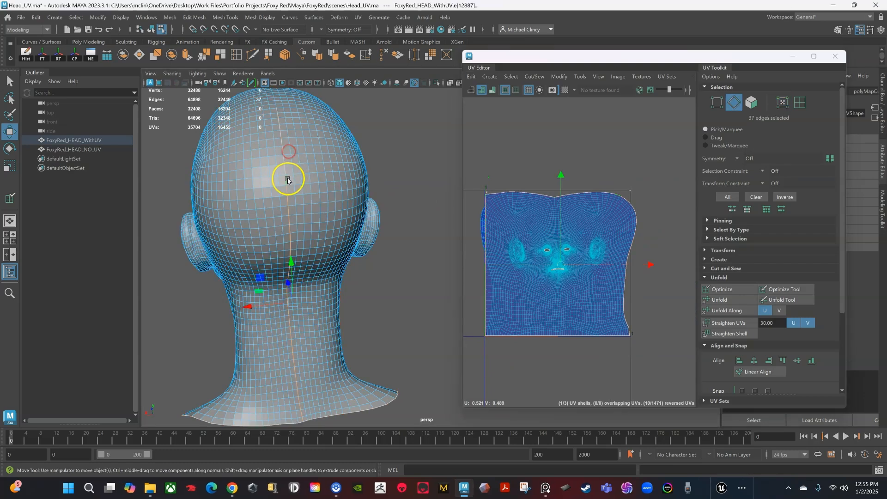
scroll(575, 277, up, 1)
ctrl+right_drag(560, 268, 645, 273)
scroll(584, 265, down, 1)
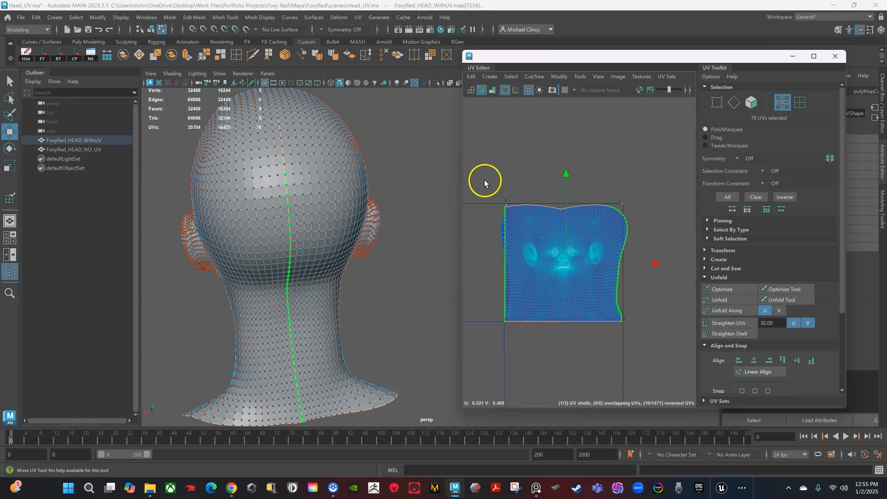
drag(480, 165, 490, 204)
ctrl+drag(510, 278, 511, 277)
scroll(565, 330, up, 3)
alt+middle_drag(585, 306, 530, 317)
scroll(595, 279, up, 2)
alt+middle_drag(644, 282, 636, 289)
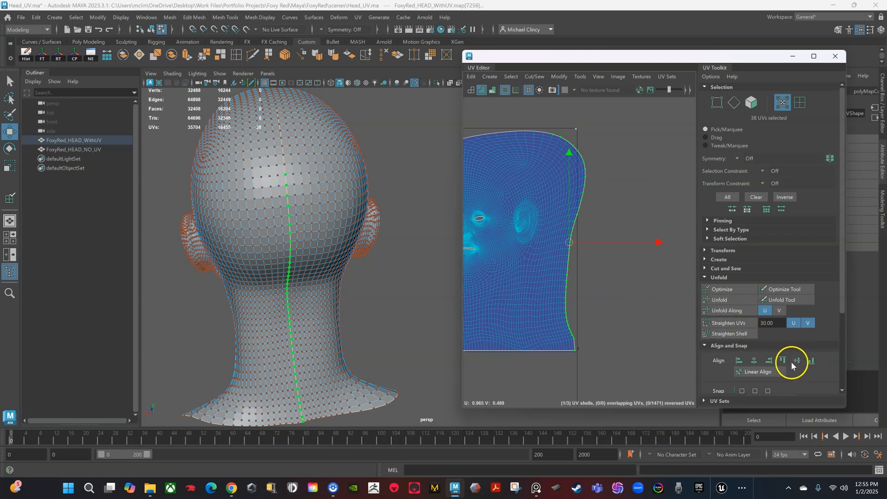
Step: Align the right border UVs vertically and push the column out to about U 0.997
click(756, 361)
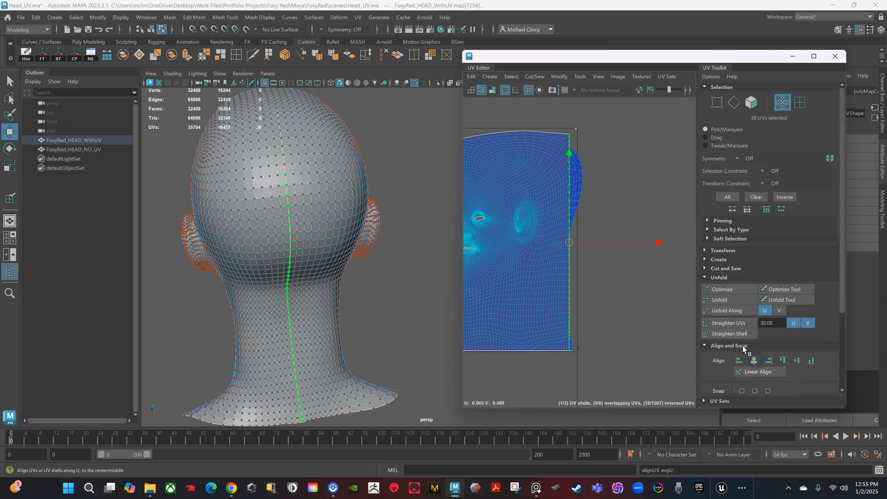
scroll(644, 306, up, 3)
mouse_move(664, 285)
alt+middle_down()
mouse_move(644, 307)
mouse_move(636, 298)
mouse_move(645, 334)
alt+middle_up()
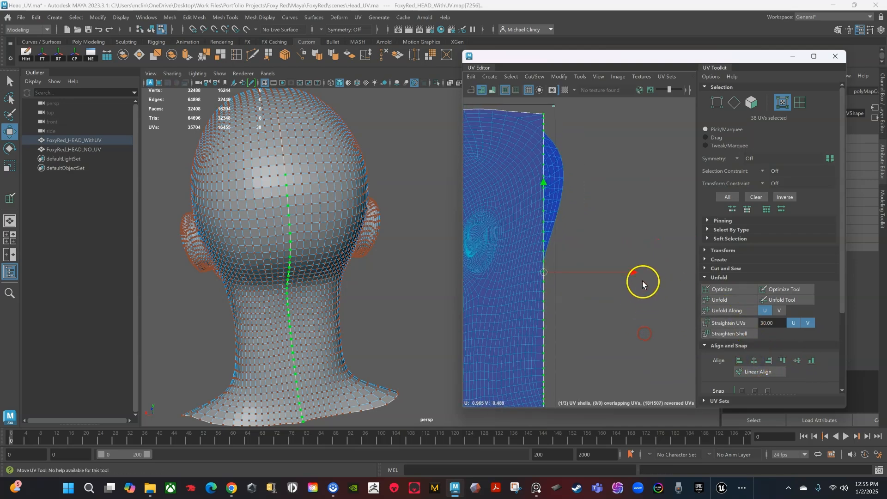
drag(633, 271, 642, 271)
alt+middle_drag(580, 321, 599, 197)
scroll(599, 200, up, 3)
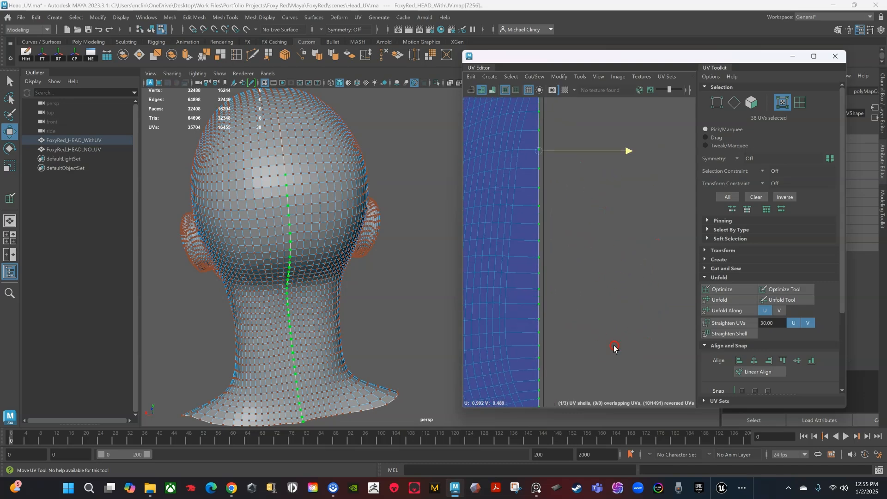
drag(626, 149, 630, 147)
scroll(602, 199, down, 7)
alt+middle_drag(546, 225, 602, 281)
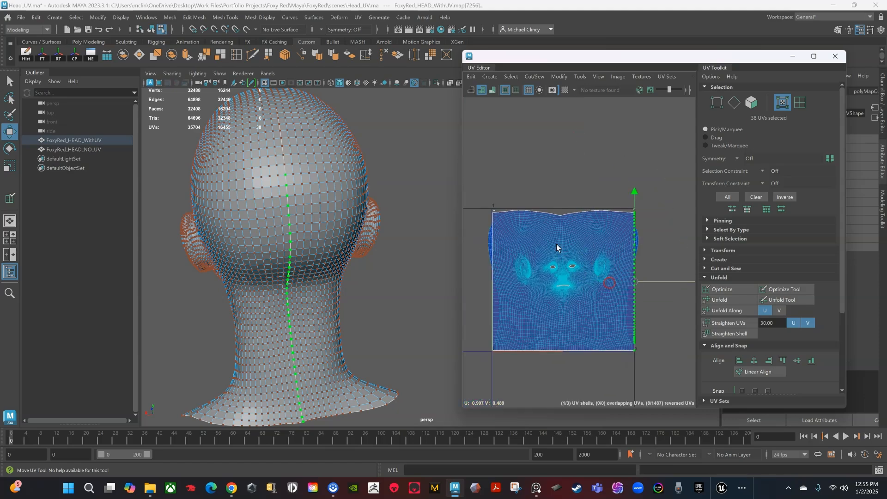
Step: Select the UVs near the shell's top corner and raise them toward the top edge
scroll(538, 226, up, 3)
scroll(550, 227, down, 4)
scroll(545, 220, up, 5)
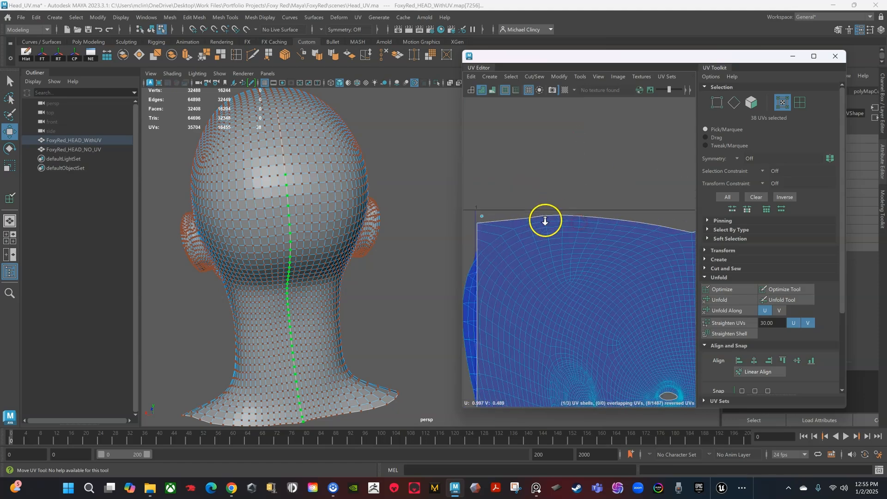
scroll(544, 220, up, 4)
alt+middle_drag(502, 201, 608, 199)
scroll(606, 197, up, 3)
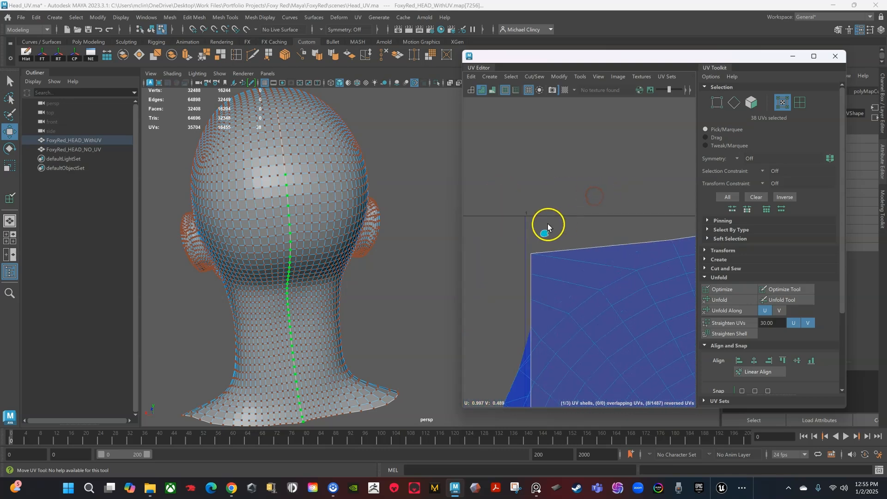
drag(560, 242, 561, 242)
drag(545, 203, 546, 193)
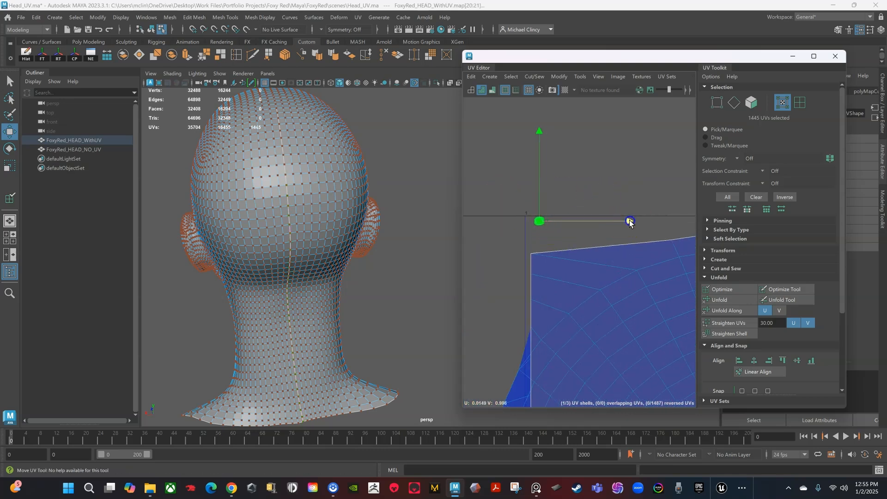
Step: Select the face shell's top-left corner UV
scroll(618, 271, down, 5)
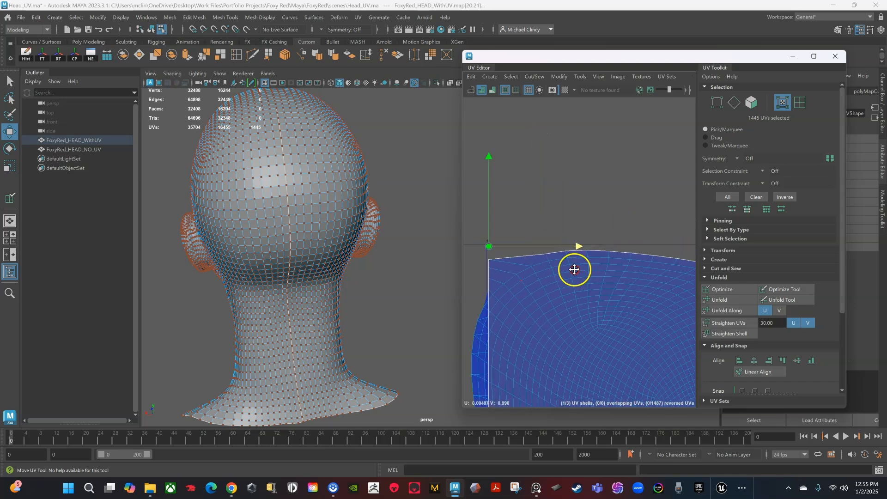
scroll(572, 271, up, 2)
scroll(646, 258, up, 6)
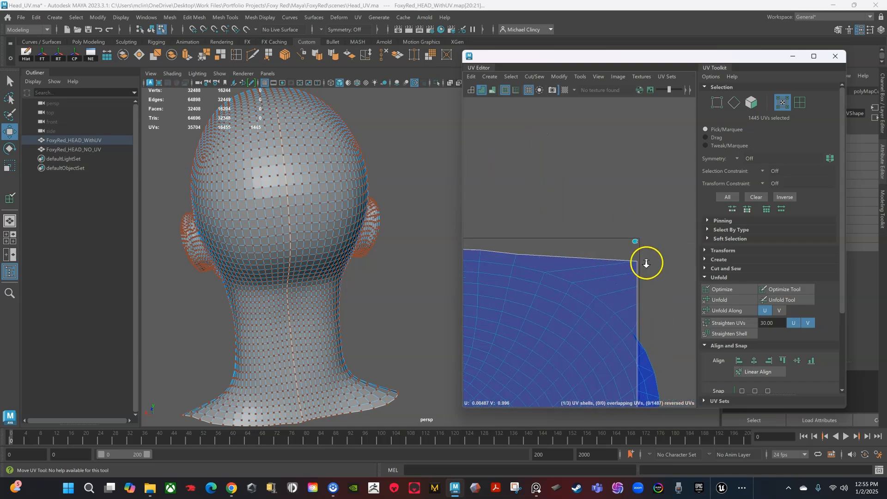
scroll(620, 216, down, 4)
scroll(598, 243, up, 3)
scroll(571, 233, up, 4)
alt+middle_drag(541, 233, 677, 207)
scroll(558, 242, up, 1)
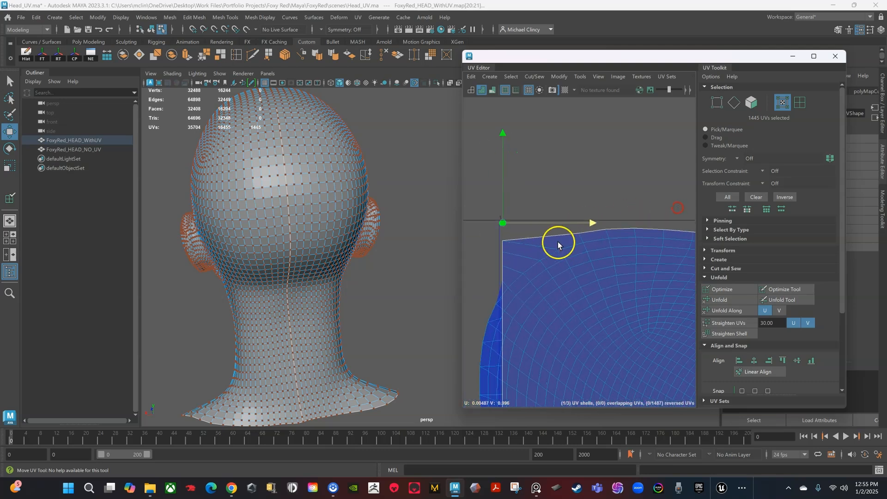
drag(501, 236, 521, 250)
Step: Shift-marquee the rest of the top border UVs, through the top-right corner, into the selection
shift+drag(572, 218, 678, 241)
alt+middle_drag(690, 224, 519, 213)
shift+drag(521, 212, 643, 245)
alt+middle_drag(655, 250, 563, 254)
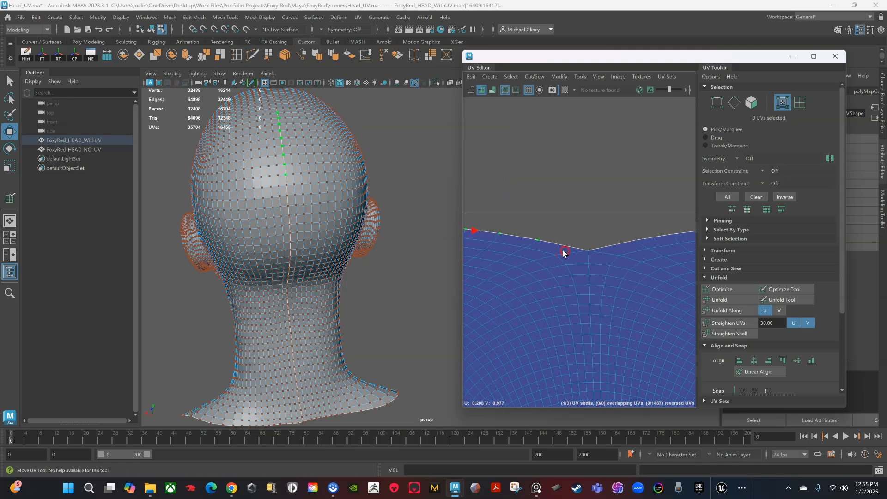
shift+drag(596, 254, 597, 255)
alt+middle_drag(620, 252, 548, 262)
shift+drag(544, 238, 648, 249)
scroll(648, 249, down, 2)
alt+middle_drag(649, 250, 548, 253)
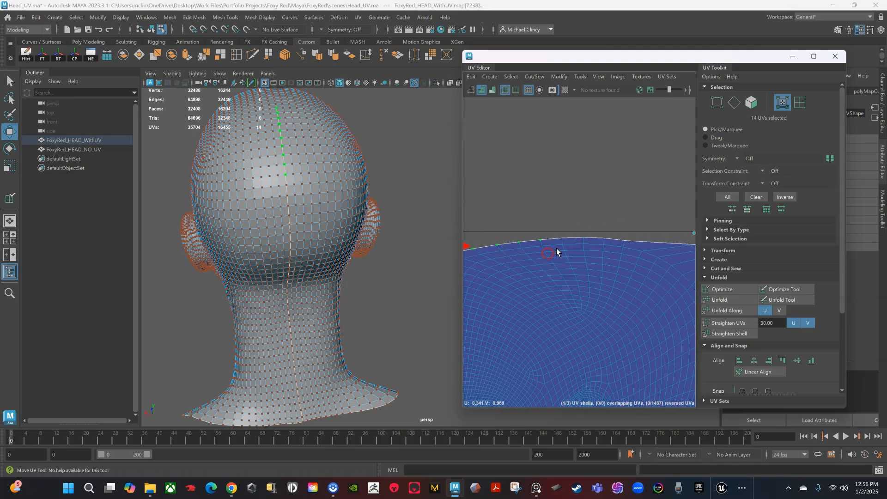
shift+drag(629, 244, 630, 245)
alt+middle_drag(644, 253, 564, 253)
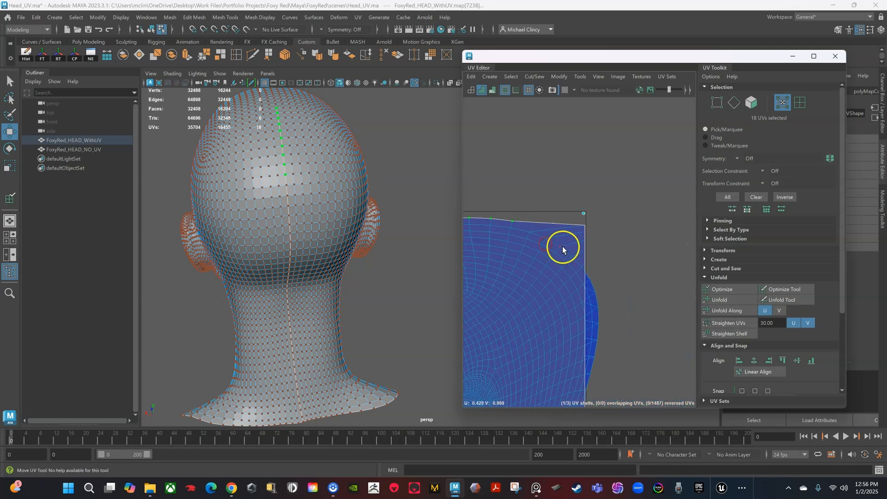
shift+drag(573, 220, 598, 214)
scroll(598, 244, down, 5)
Step: Widen the UV Editor and apply Align Top to straighten the top border
scroll(598, 246, up, 6)
scroll(565, 249, down, 6)
drag(462, 218, 367, 228)
alt+middle_drag(509, 280, 638, 223)
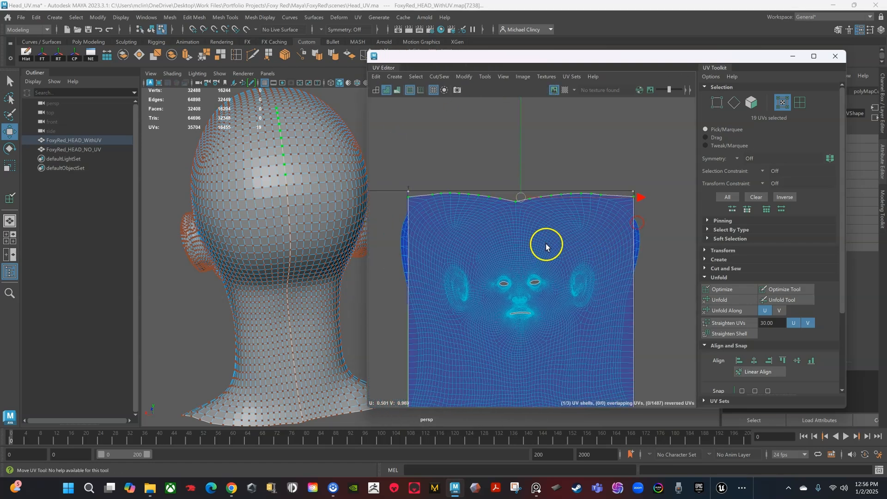
click(783, 361)
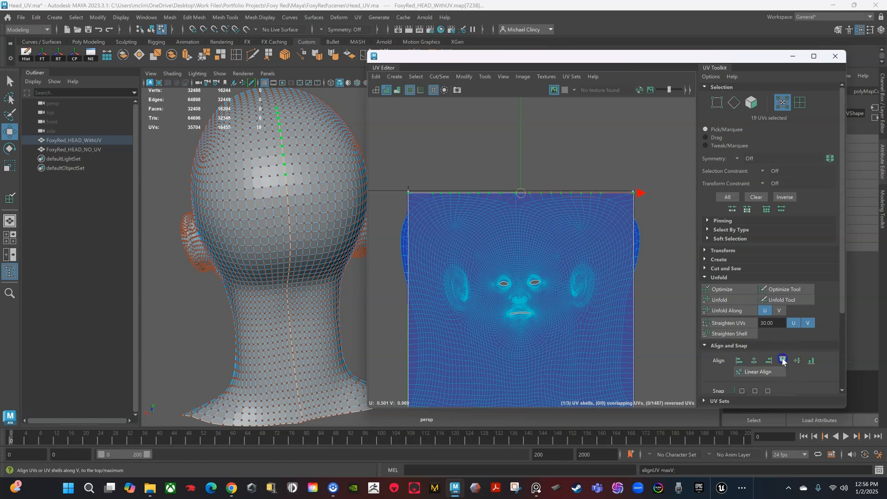
scroll(428, 190, up, 5)
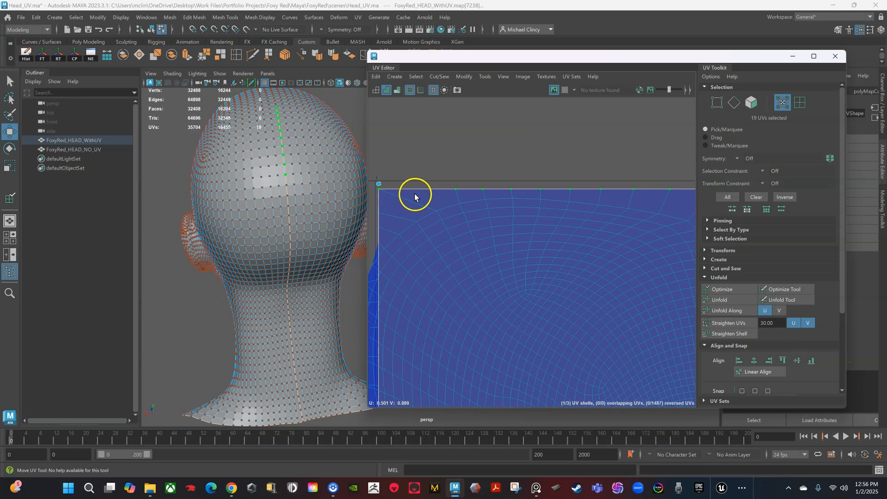
scroll(425, 189, down, 2)
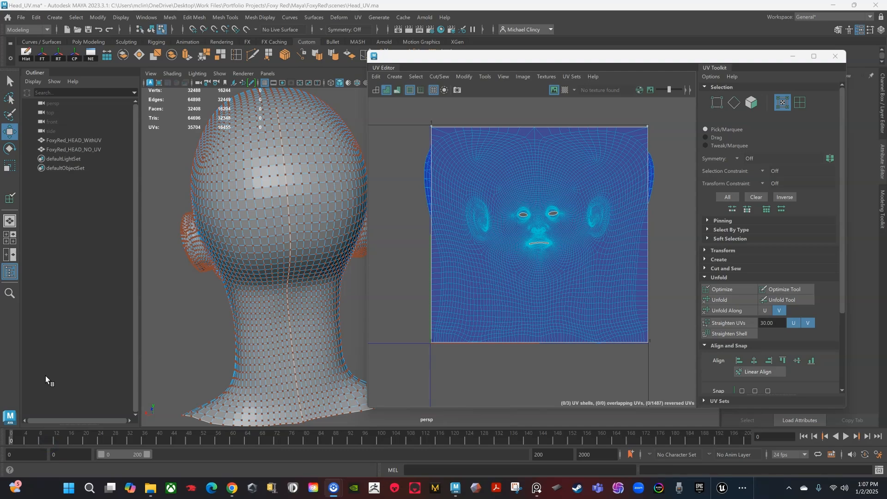
scroll(413, 200, up, 3)
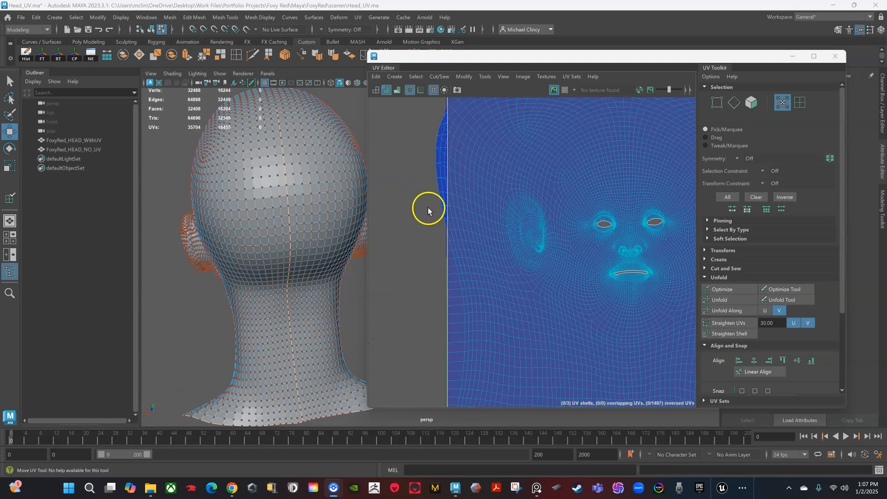
scroll(428, 207, down, 4)
scroll(446, 180, up, 2)
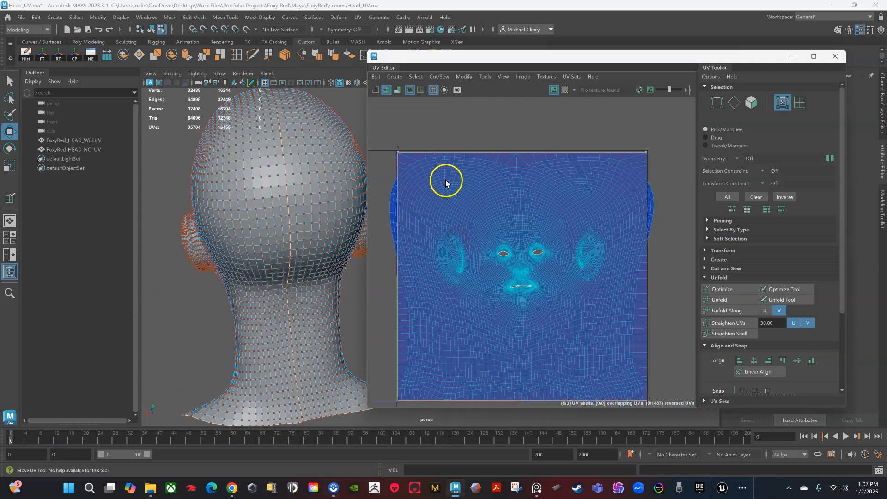
scroll(404, 159, down, 2)
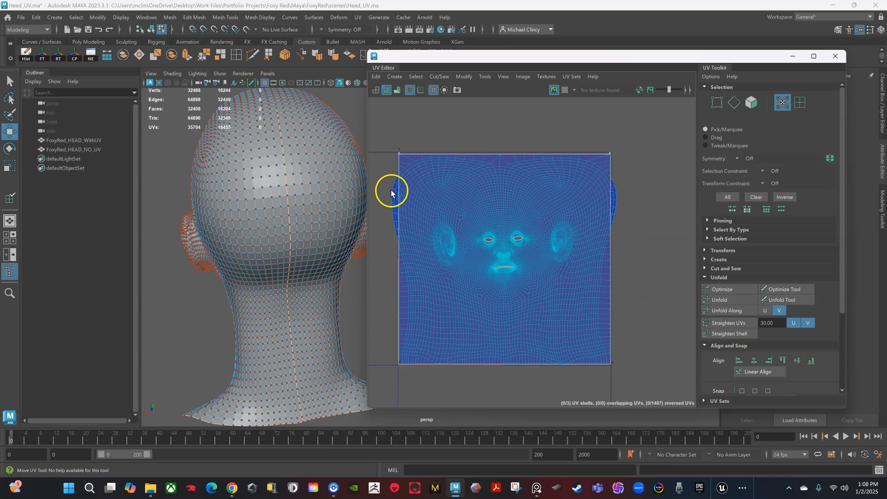
scroll(459, 151, up, 1)
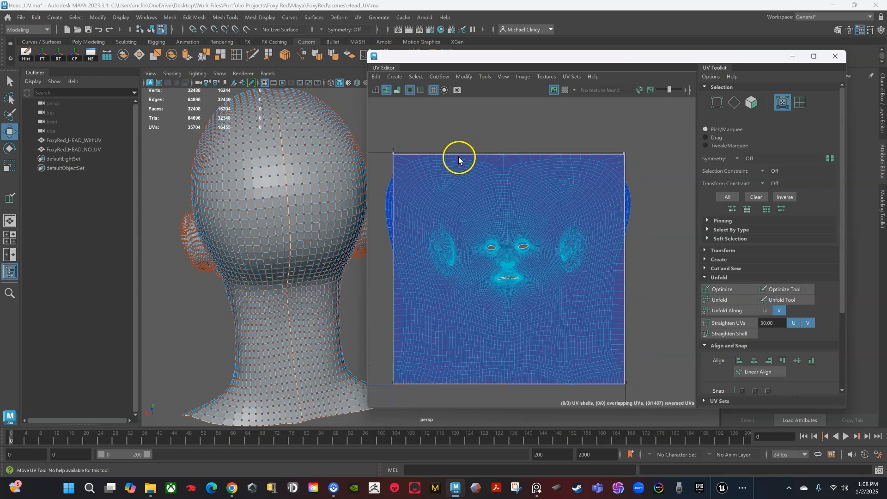
right_drag(459, 158, 461, 132)
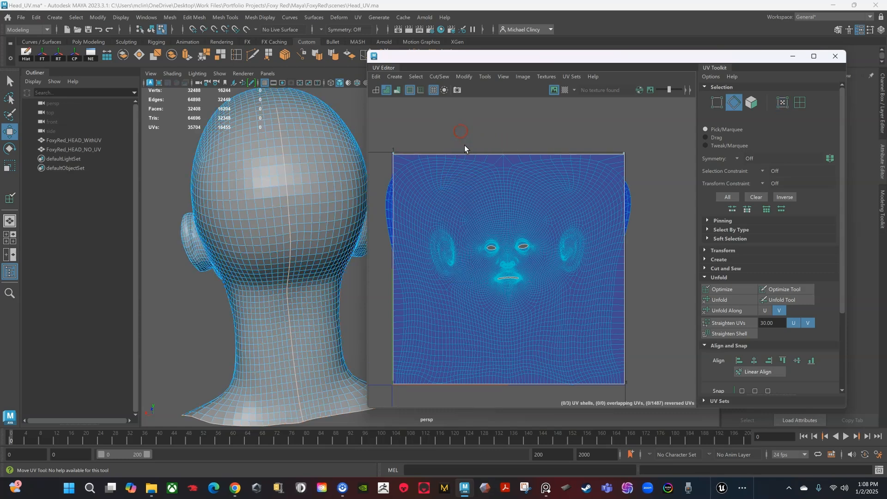
Step: Select the shell's outer border edges and convert them To UV Perimeter
click(461, 157)
click(461, 155)
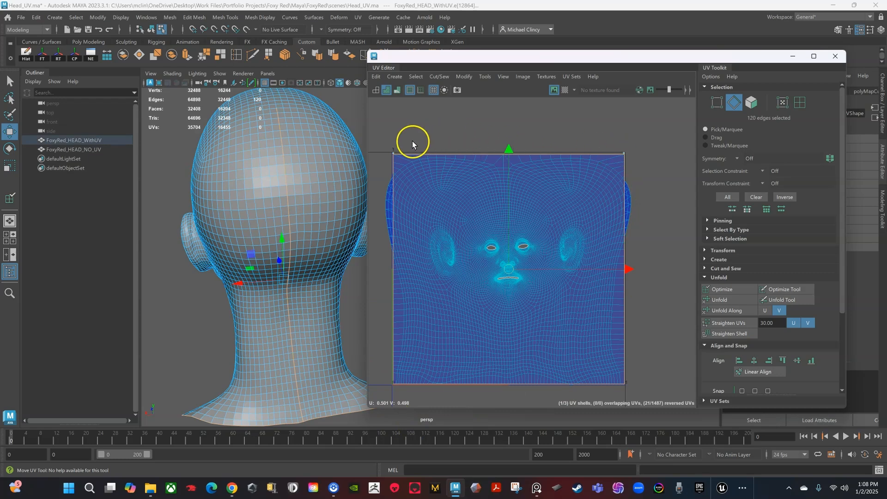
ctrl+right_click(514, 263)
ctrl+right_drag(514, 264, 600, 263)
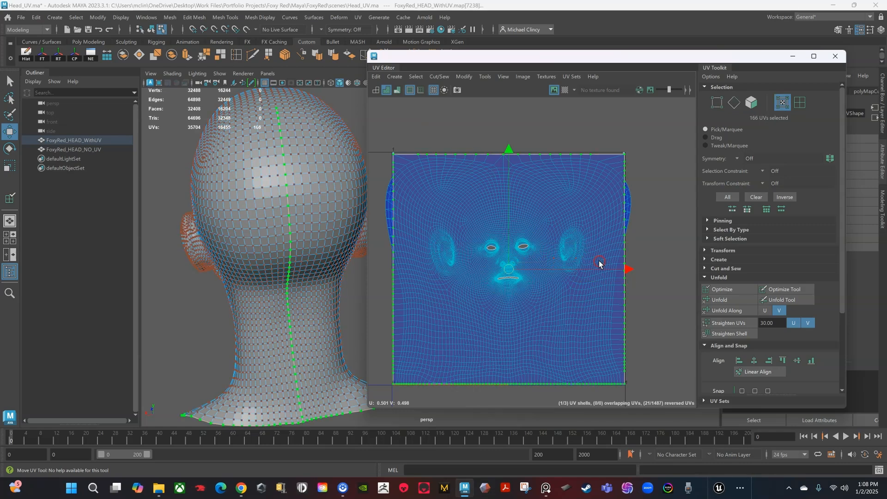
Step: Pin the border UVs via Edit > Pin Selection, then marquee-select all UVs
click(379, 77)
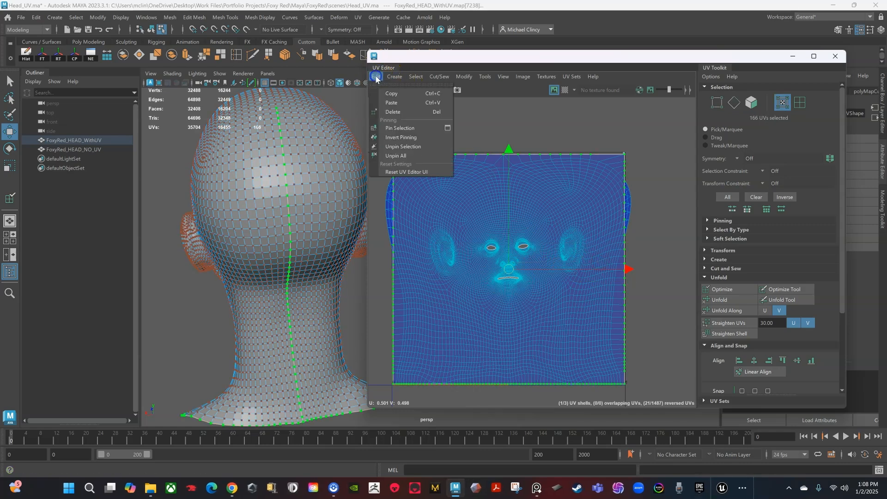
click(400, 129)
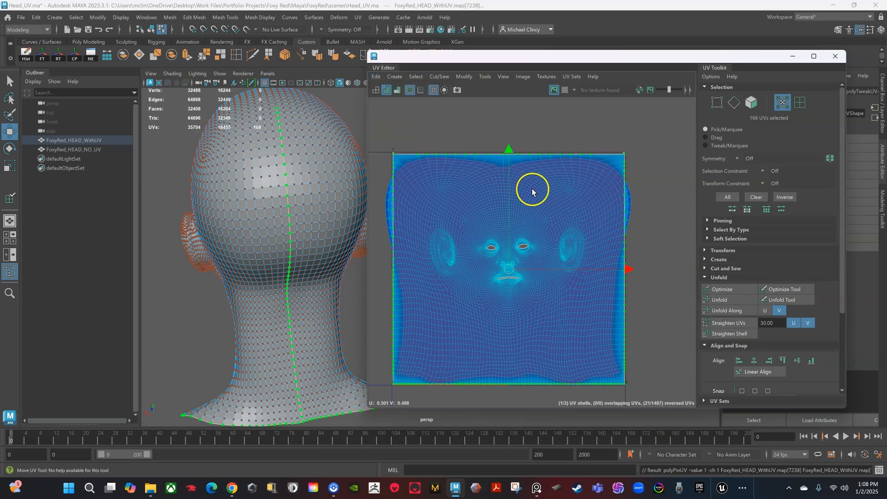
scroll(533, 189, down, 2)
scroll(415, 170, down, 1)
drag(387, 131, 635, 369)
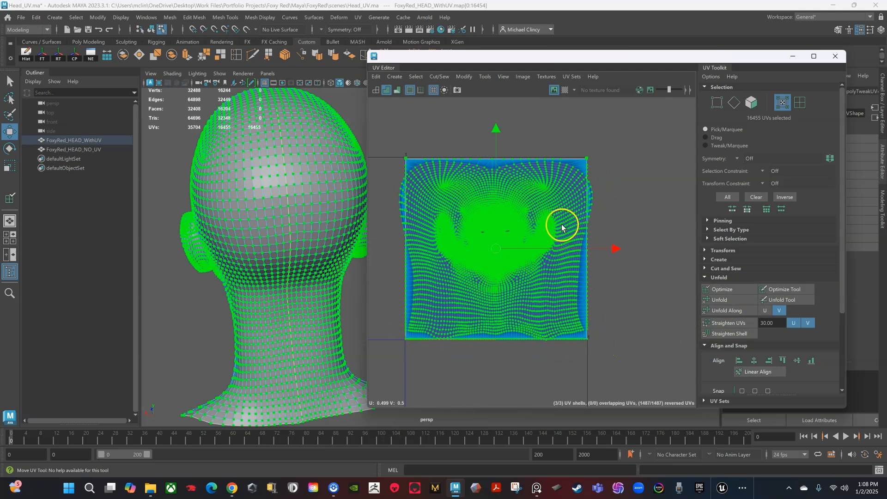
Step: Run Optimize twice to spread the interior UVs evenly inside the pinned square
click(728, 291)
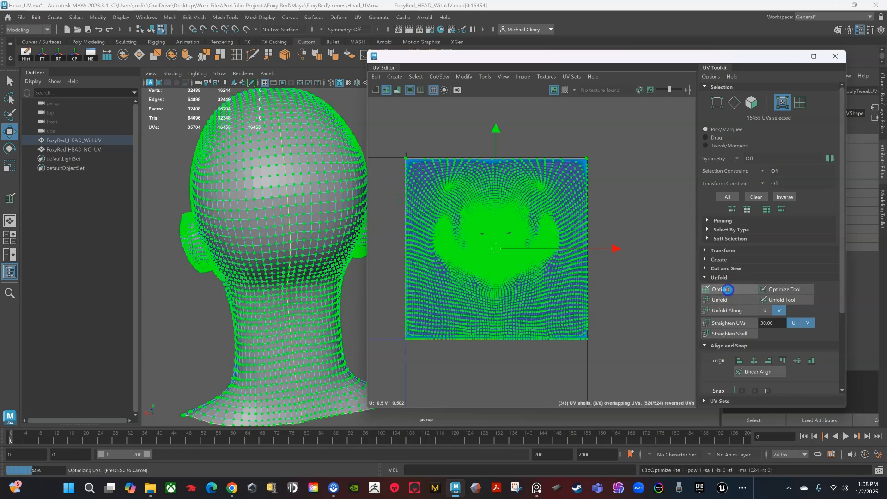
click(728, 290)
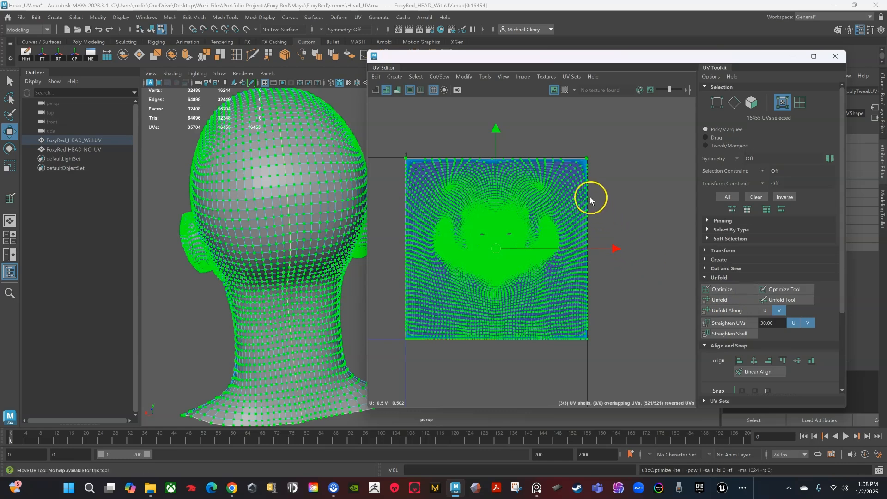
scroll(591, 203, up, 3)
scroll(592, 203, up, 2)
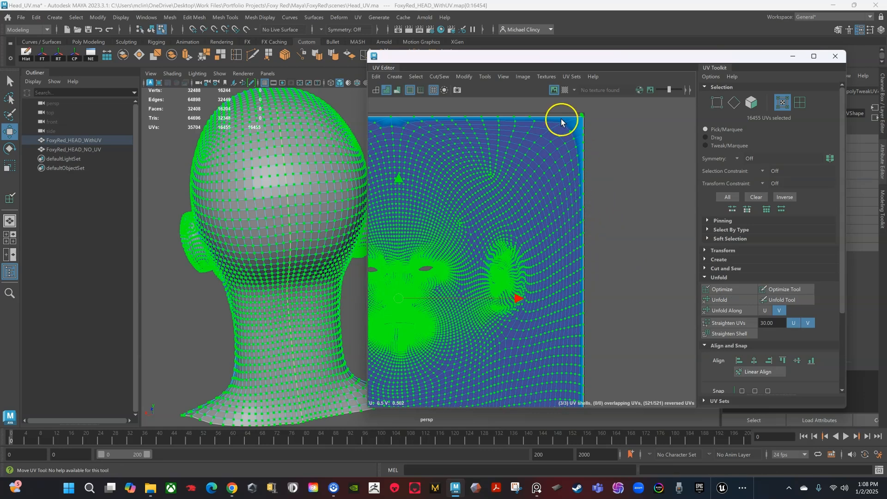
scroll(500, 179, down, 4)
scroll(502, 180, down, 1)
Step: Bring the whole UV square into view and clear the UV selection
alt+middle_drag(503, 180, 553, 172)
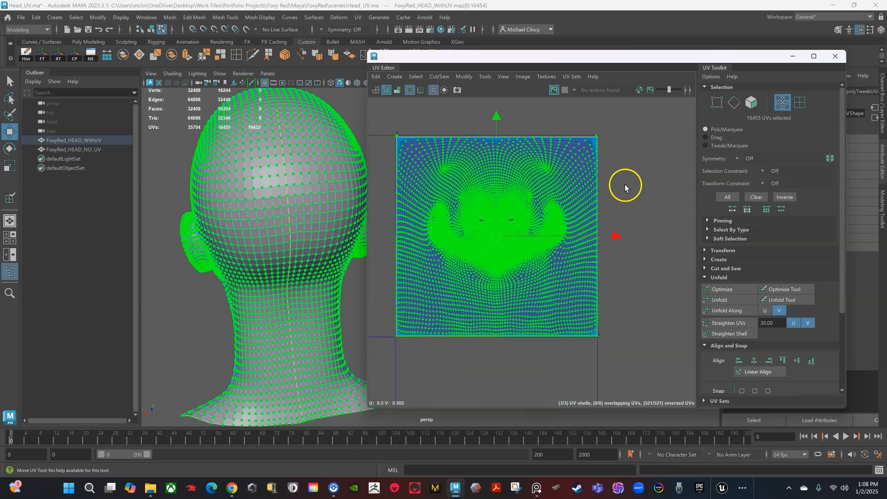
mouse_move(581, 181)
right_down()
mouse_move(585, 162)
mouse_move(572, 185)
right_up()
right_click(565, 181)
click(678, 192)
click(615, 260)
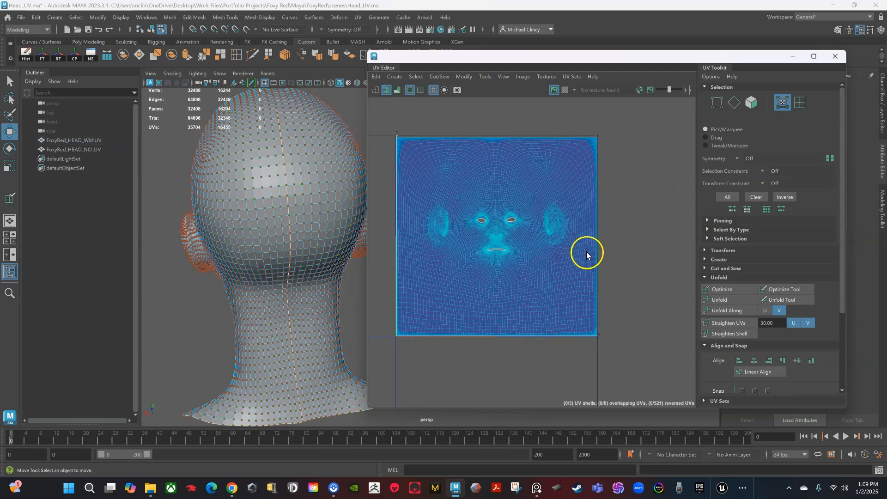